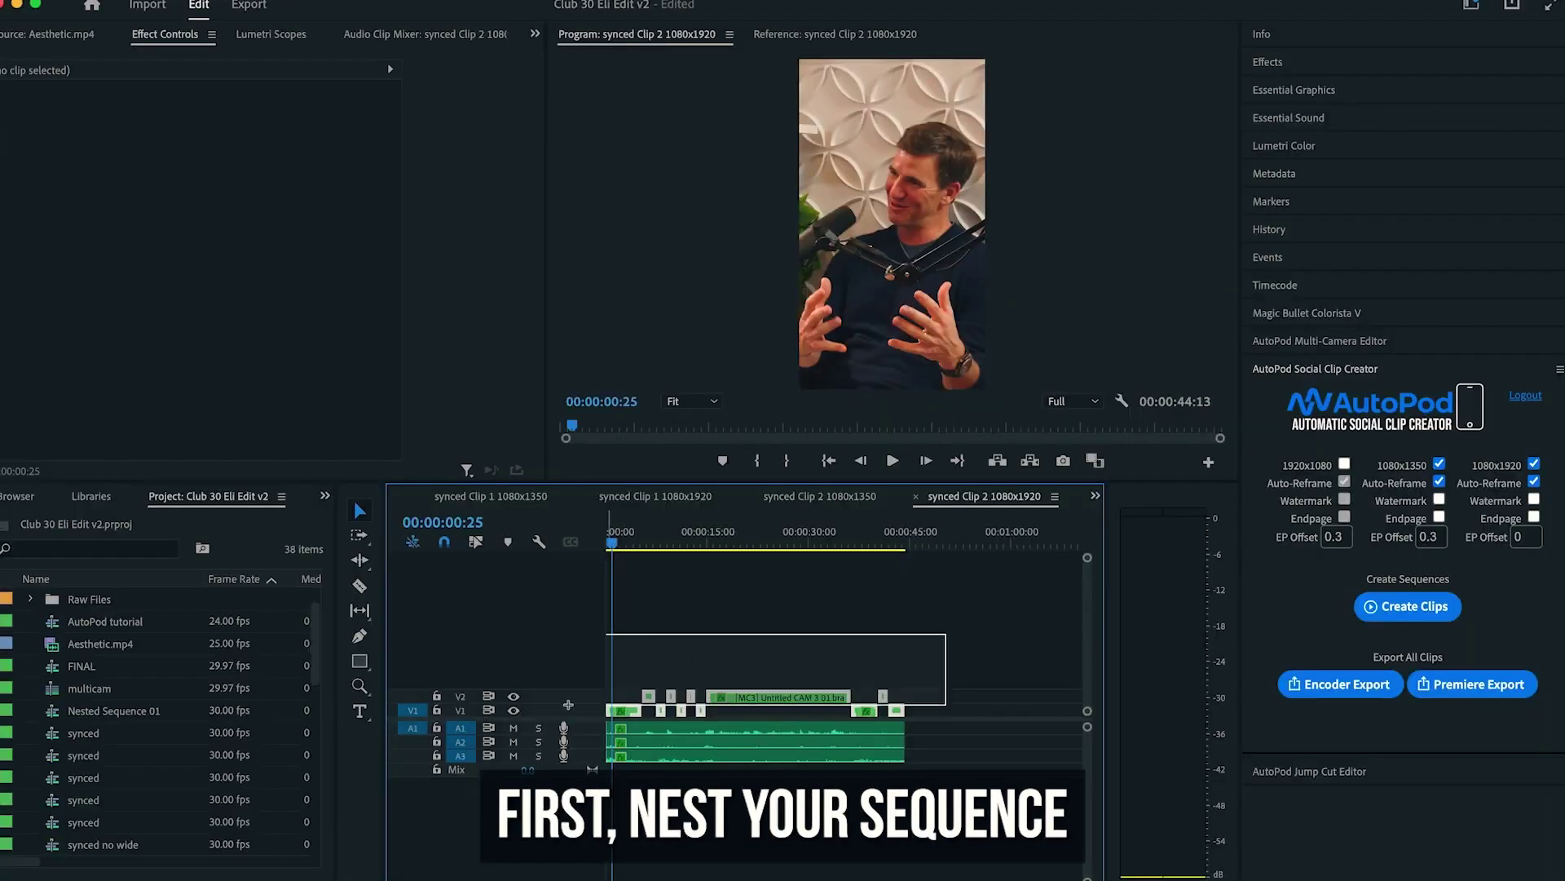
# Bring up the context menu on the timeline clips to nest the sequence
pyautogui.rightClick(628, 715)
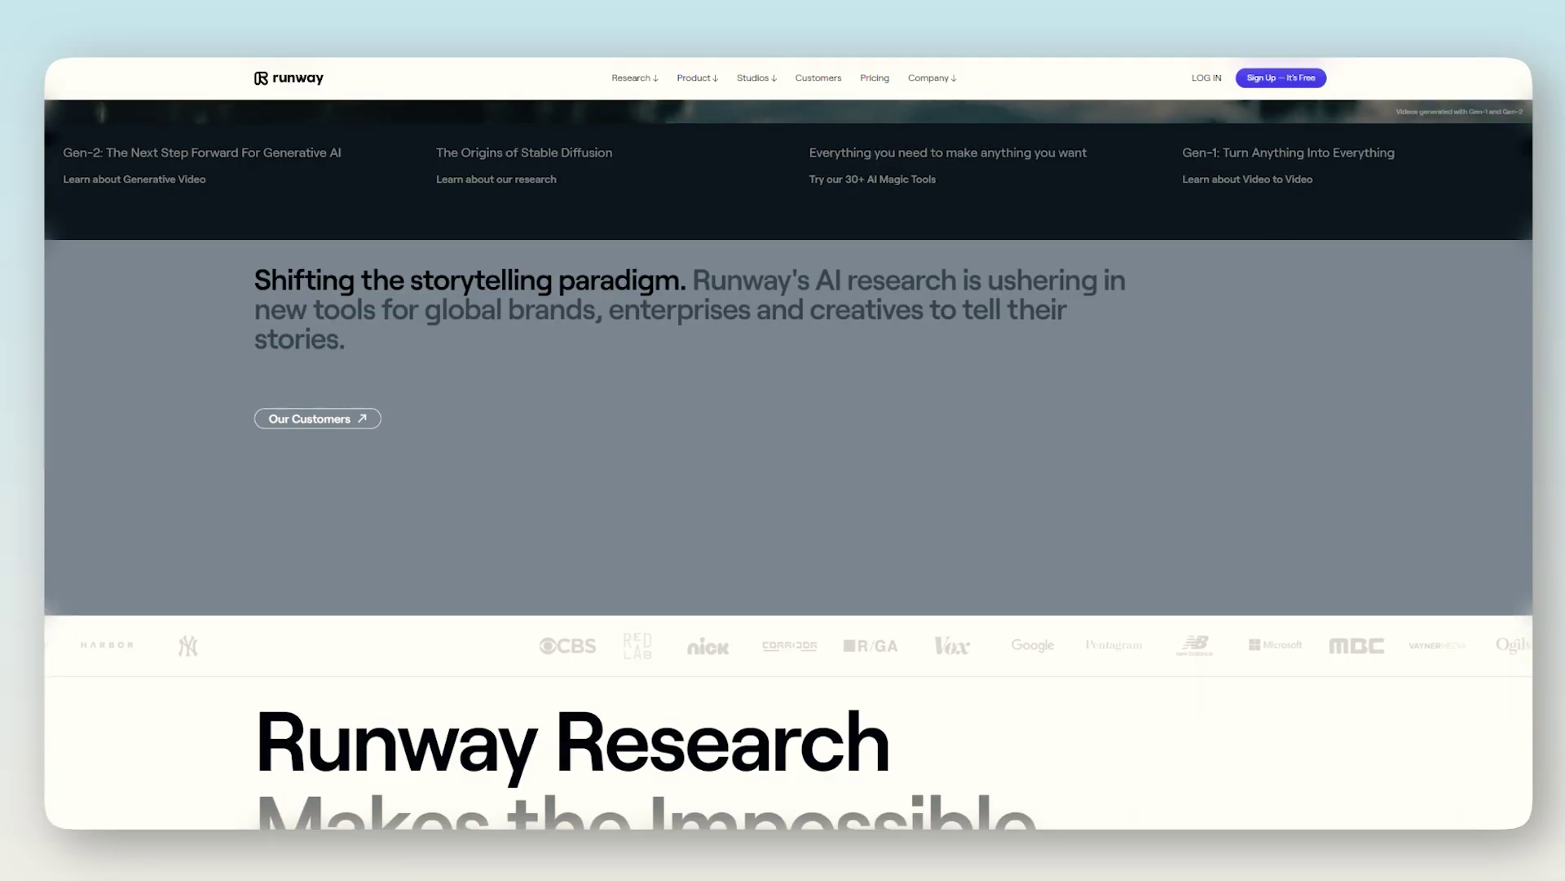
pyautogui.scroll(-20, 789, 463)
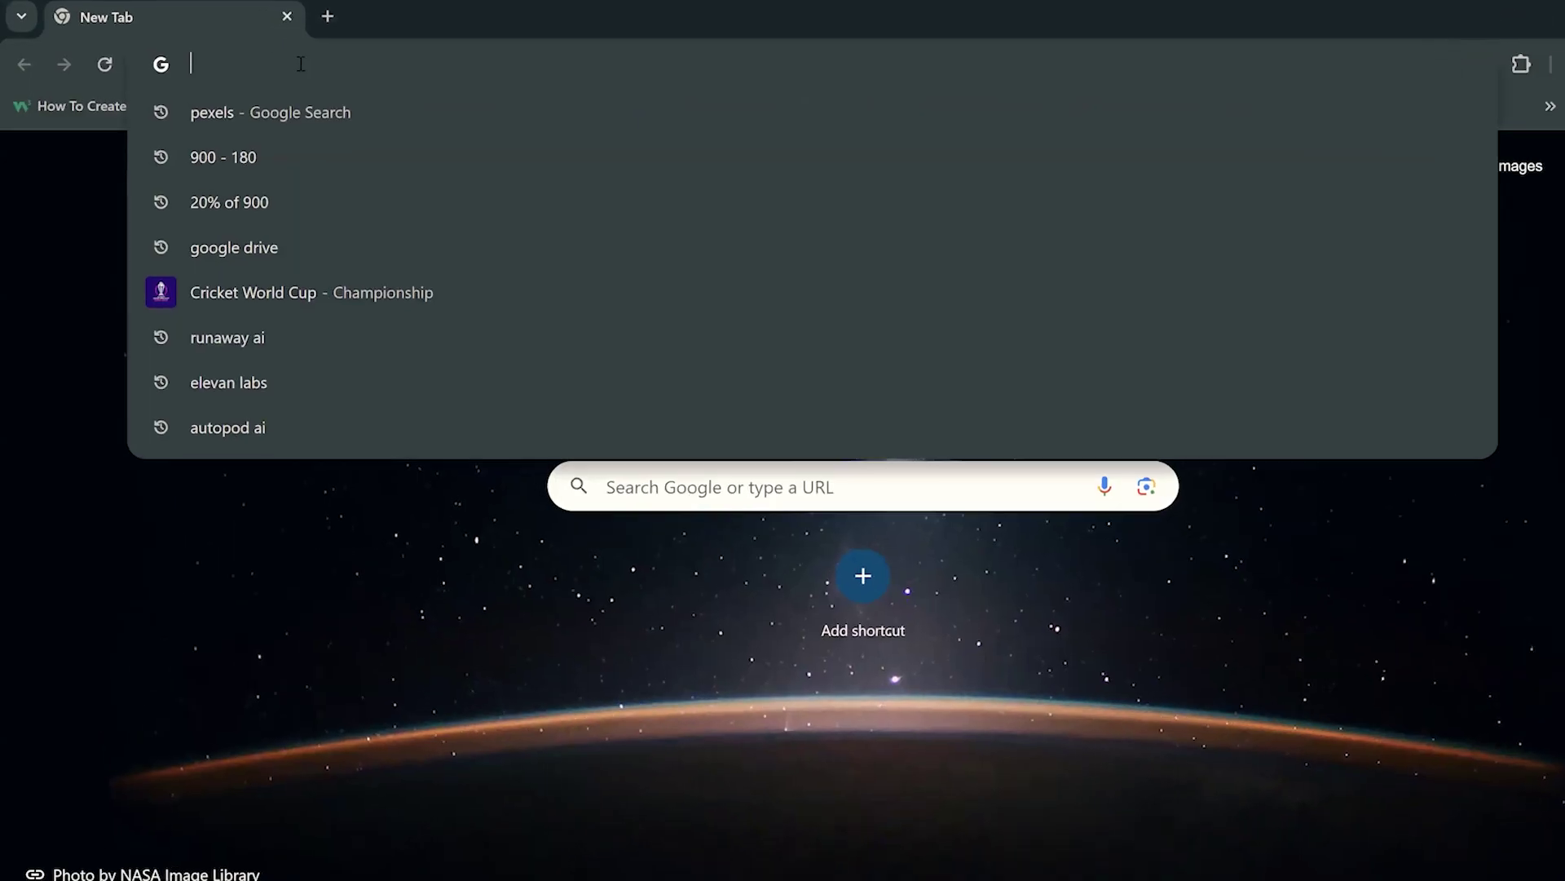
# Find Runway by search and upload the street dance clip into the Green Screen tool
pyautogui.write('run')
pyautogui.press('Return')
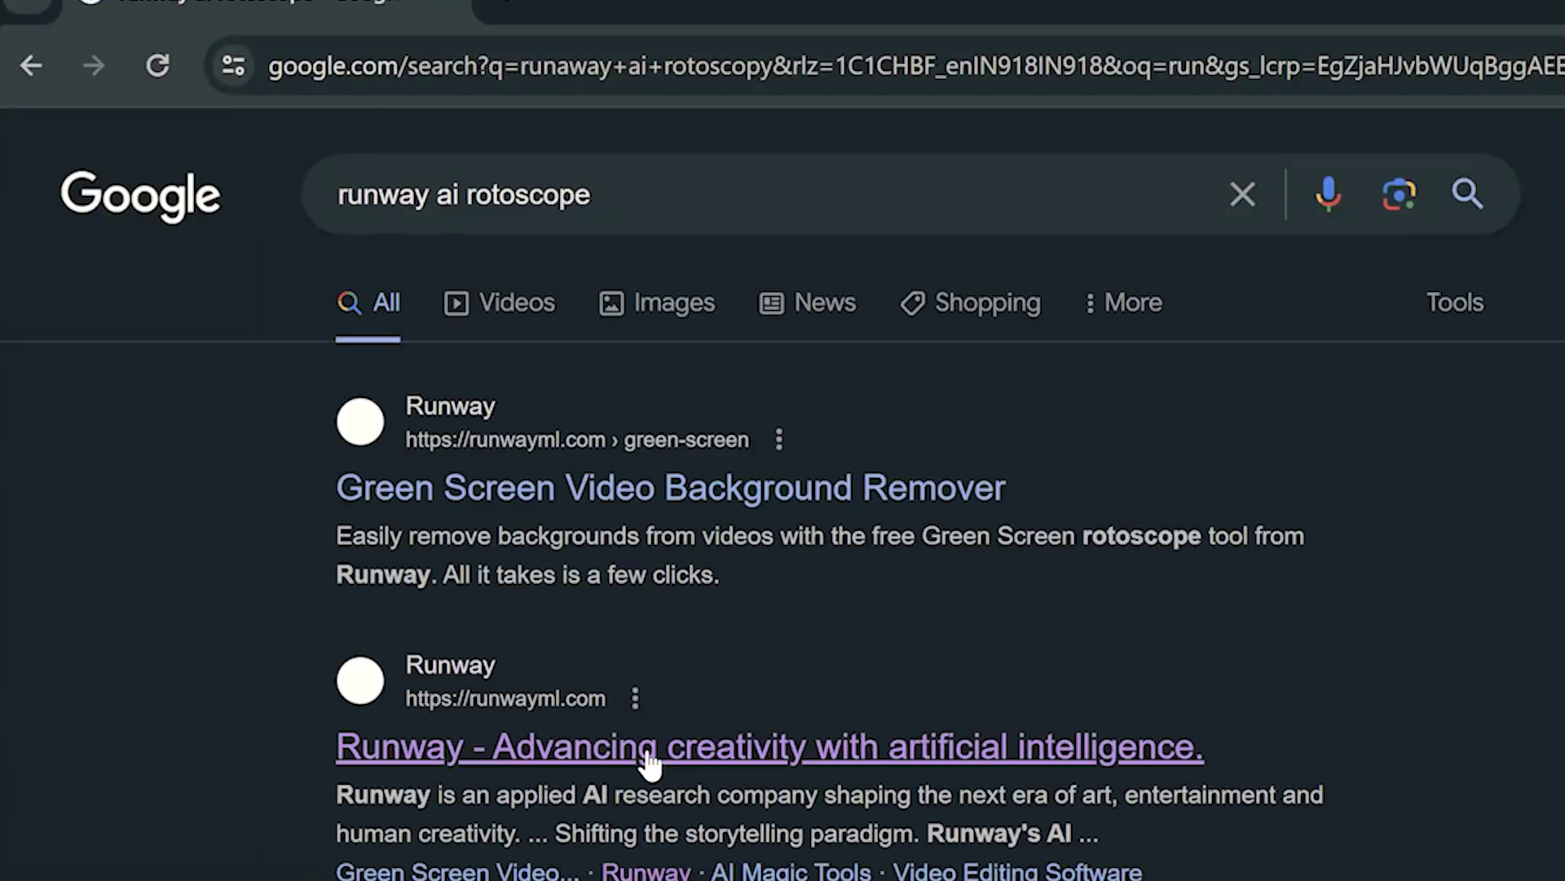
pyautogui.click(645, 745)
pyautogui.click(717, 685)
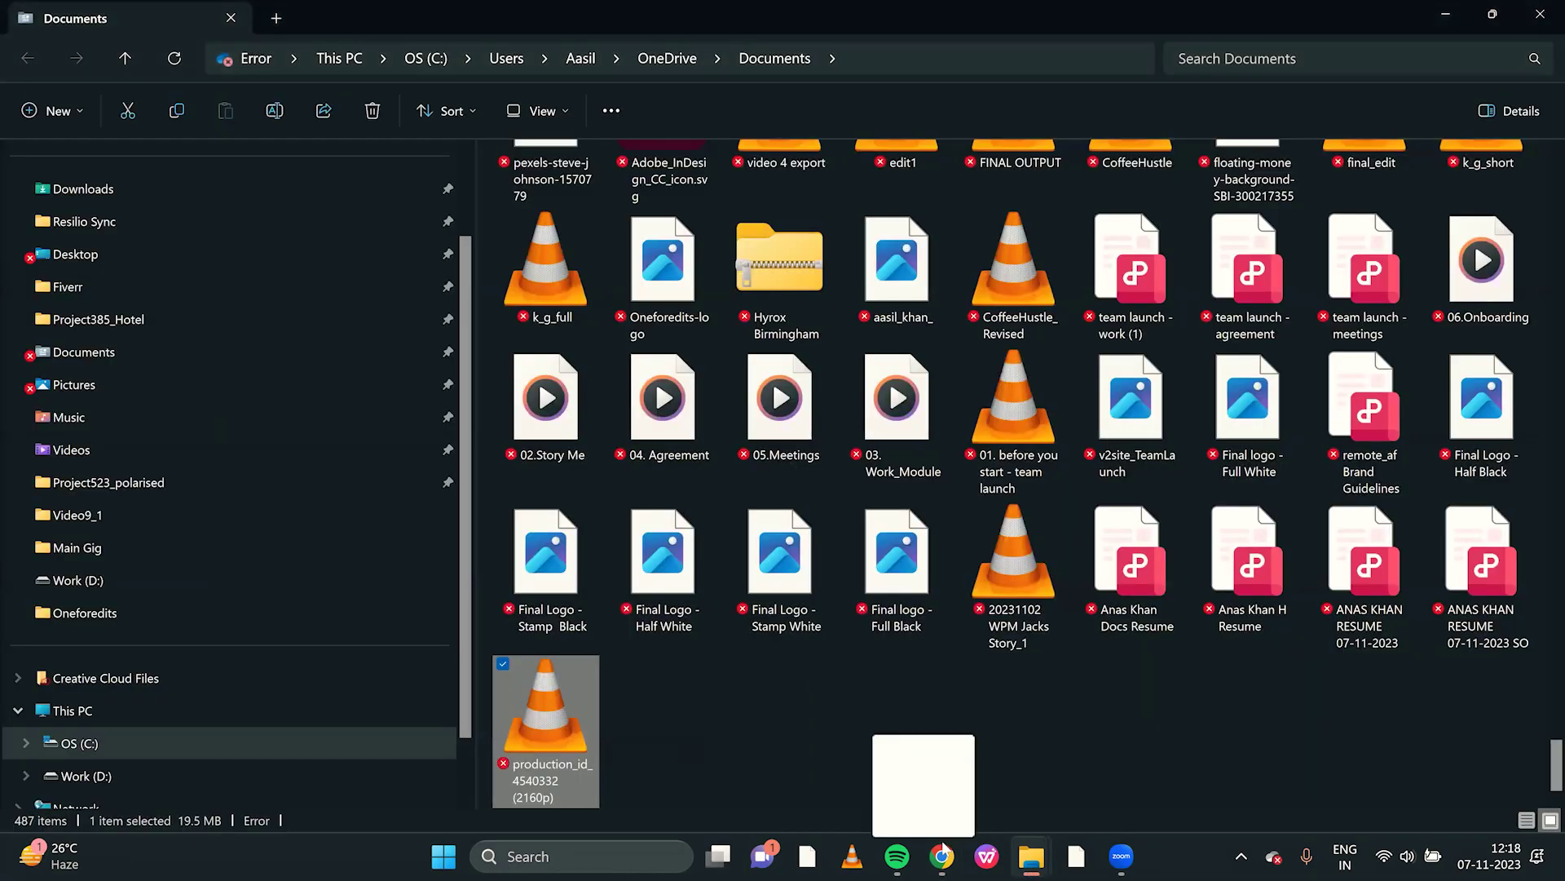
pyautogui.moveTo(943, 848); pyautogui.dragTo(807, 567)
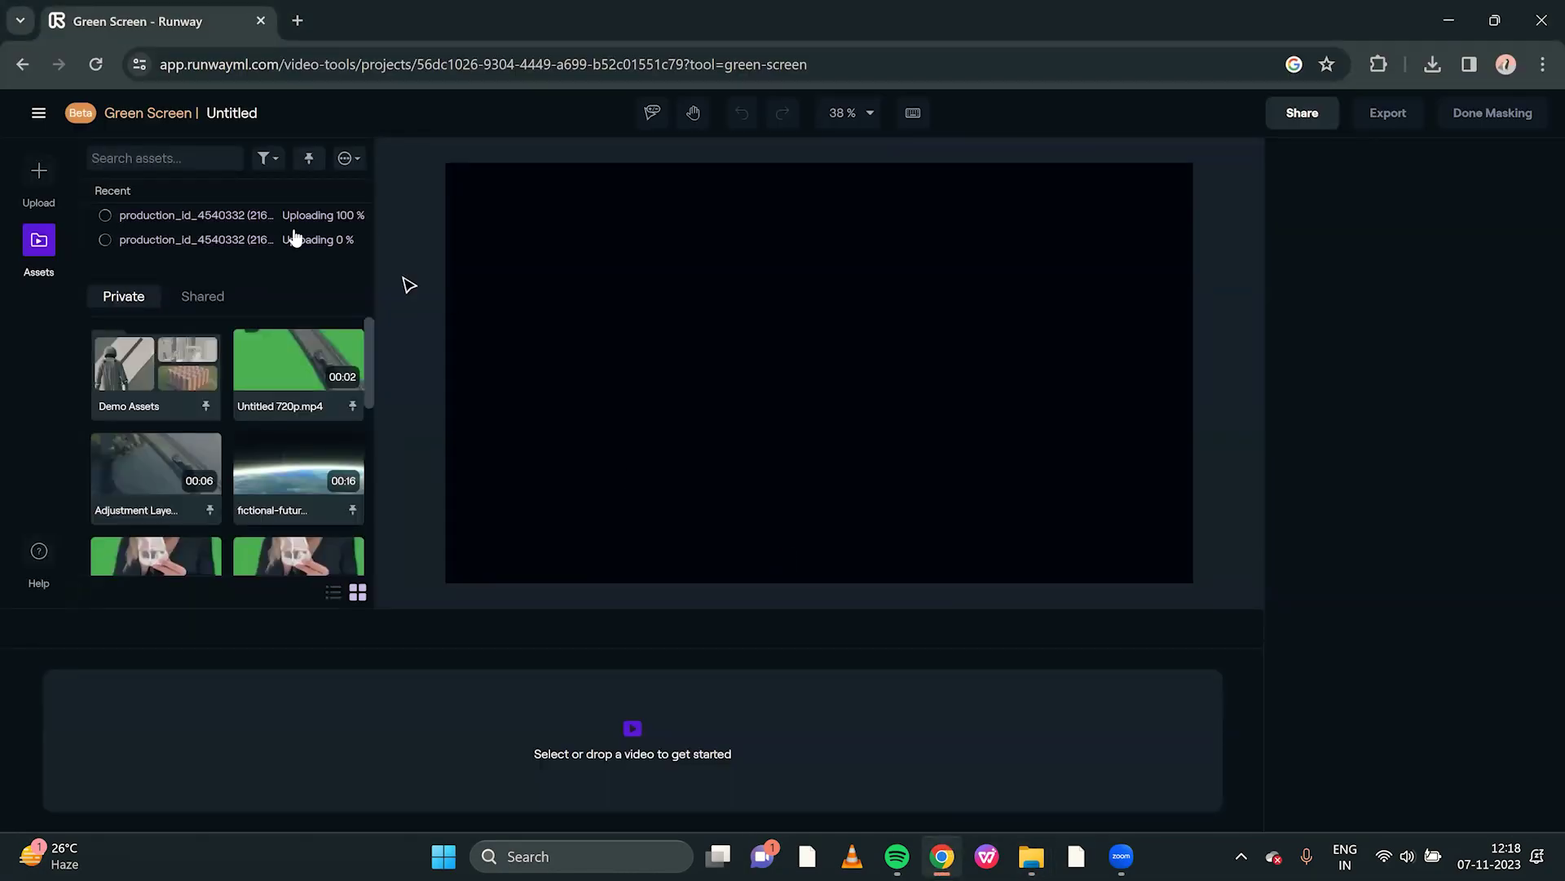
pyautogui.click(226, 249)
# Mask the dancing man with a keyframe near seven seconds, then export and sequence the keyed clip
pyautogui.click(749, 327)
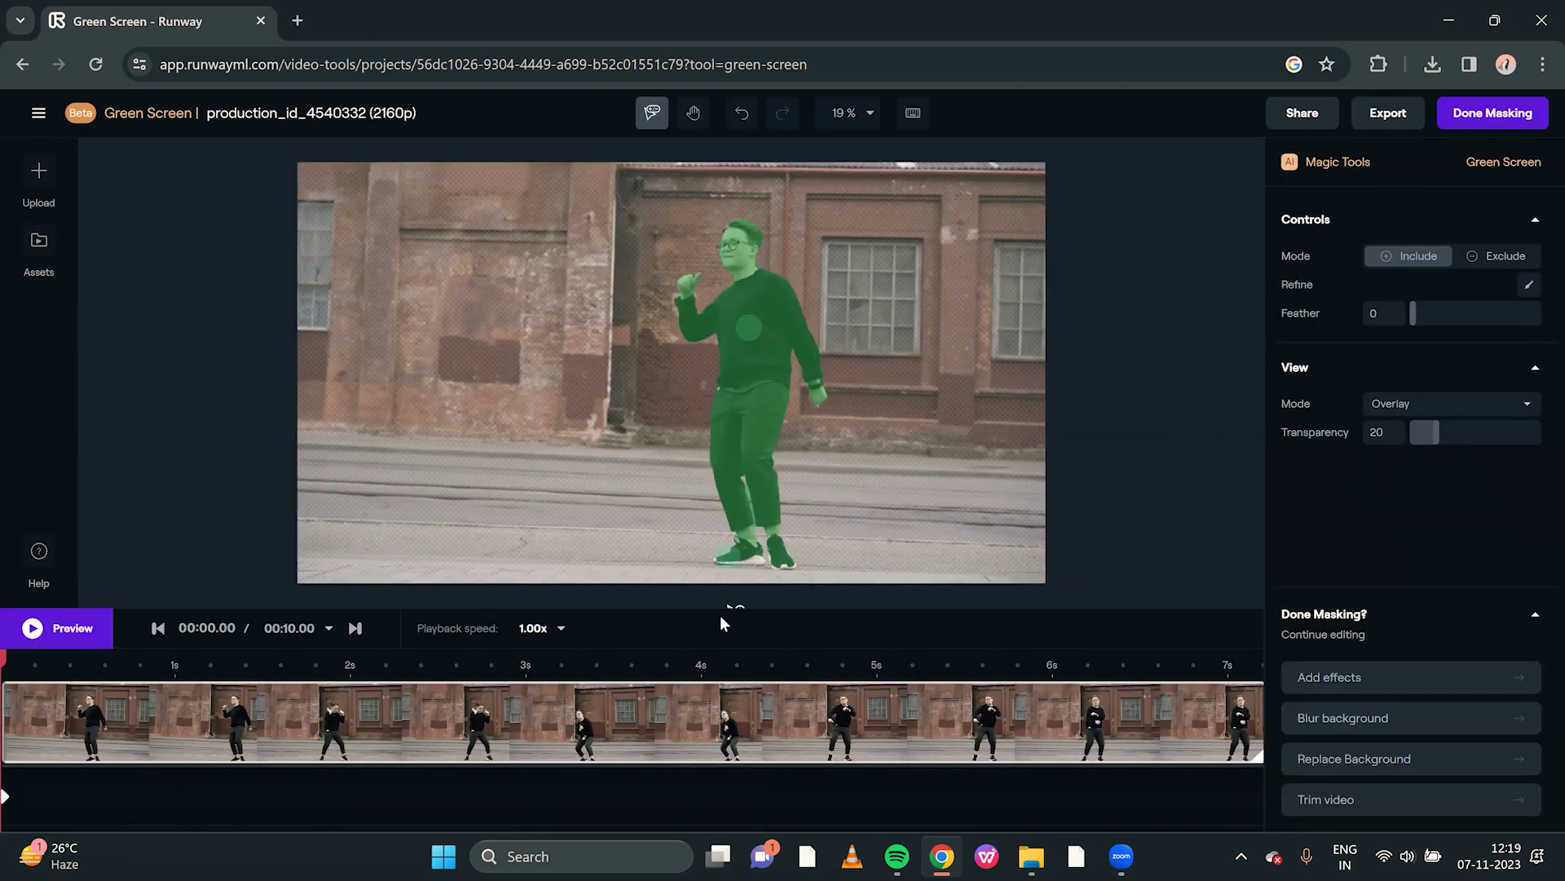
pyautogui.moveTo(335, 671); pyautogui.dragTo(8, 677)
pyautogui.click(1181, 676)
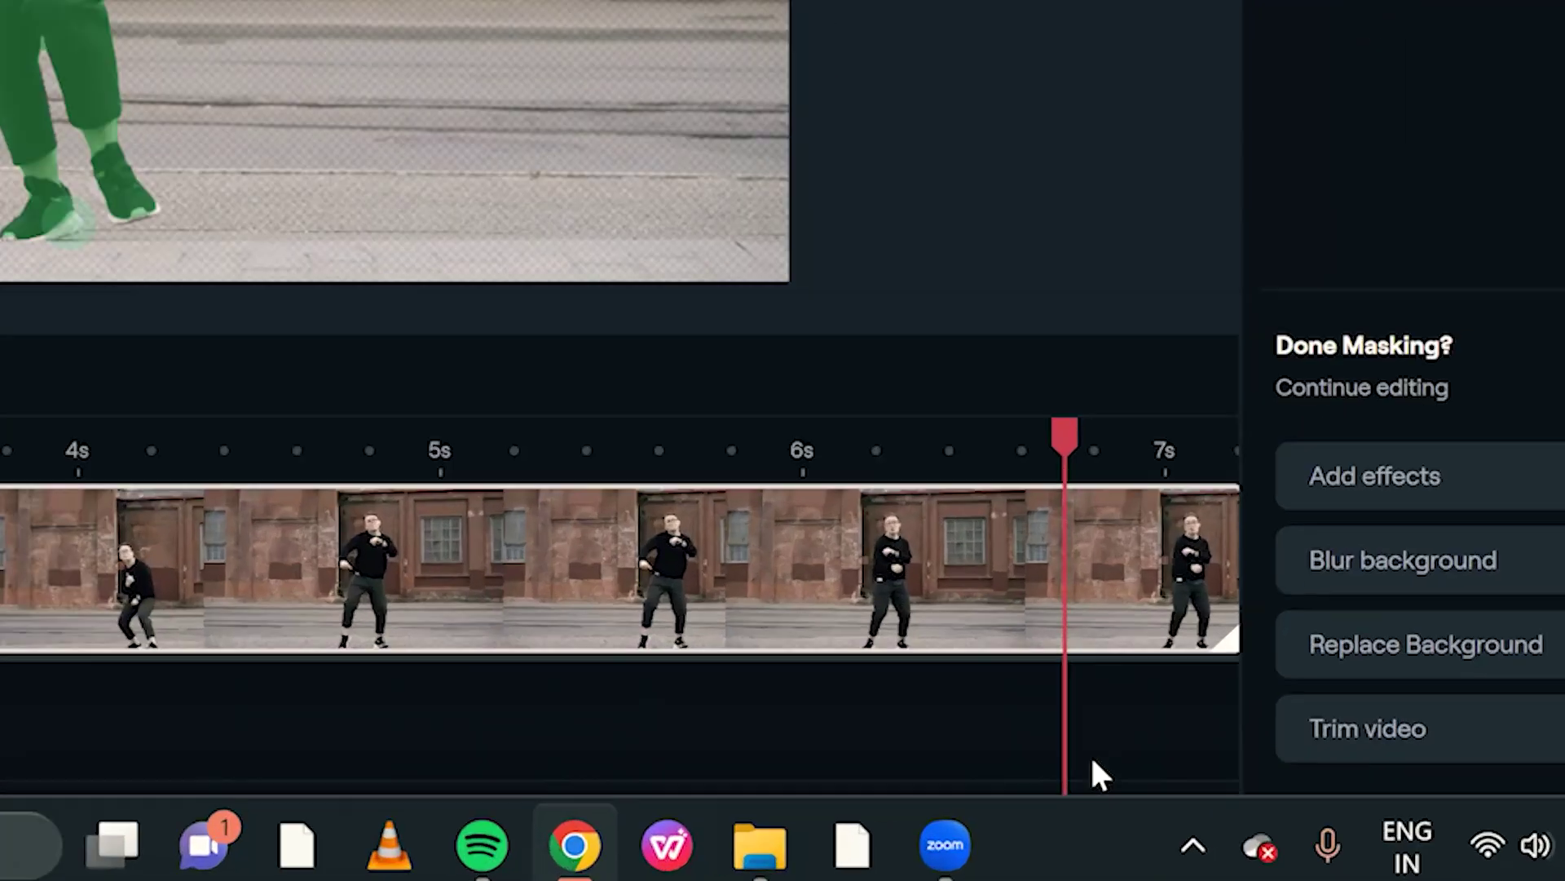
pyautogui.moveTo(1181, 695); pyautogui.dragTo(1241, 679)
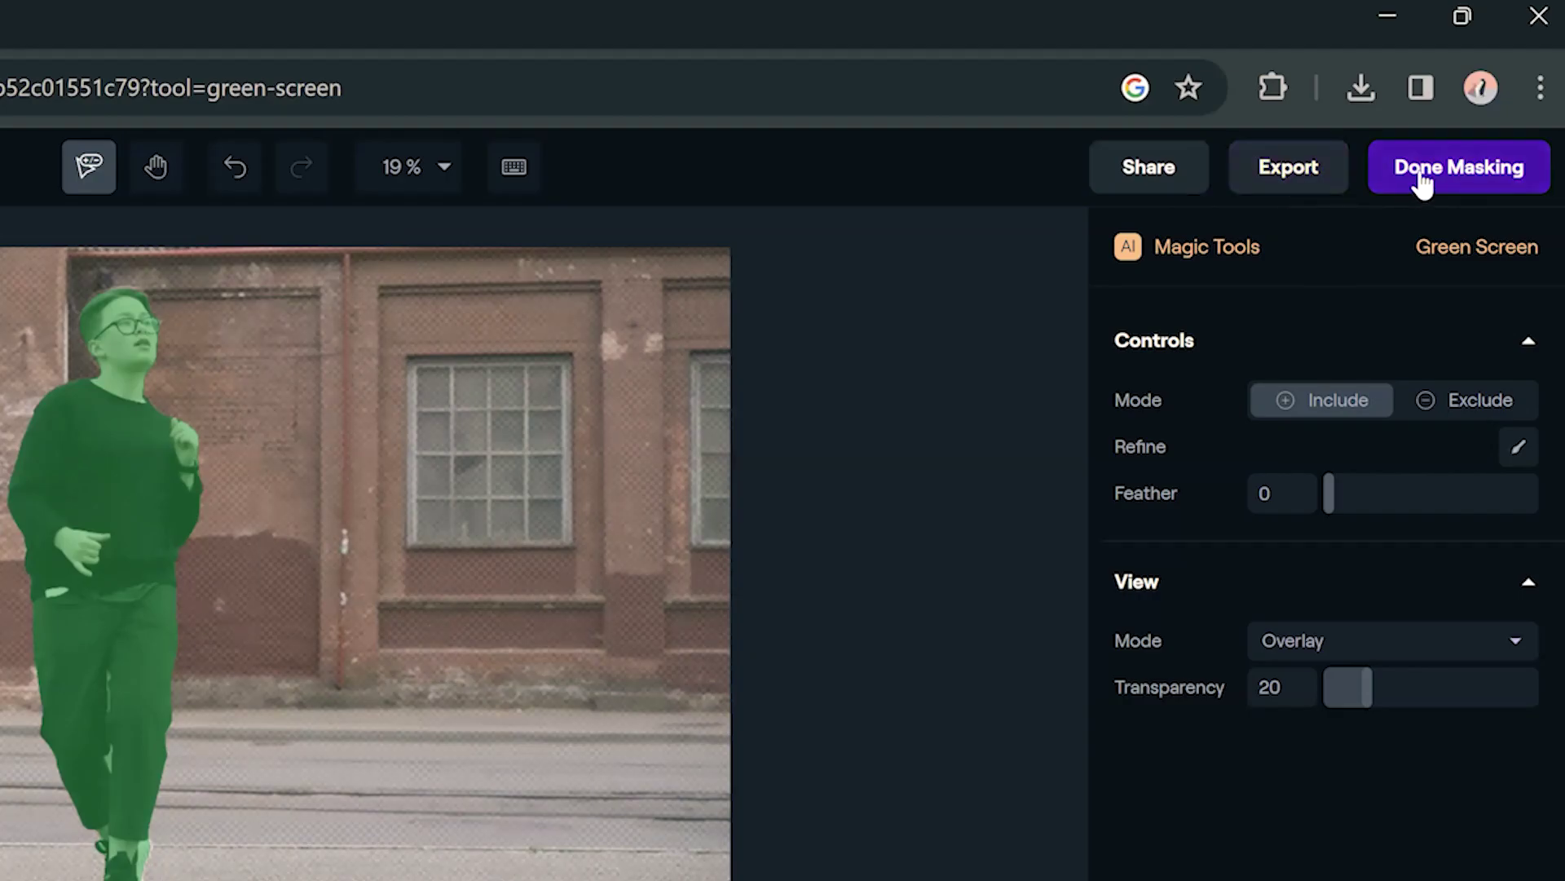
pyautogui.click(1421, 184)
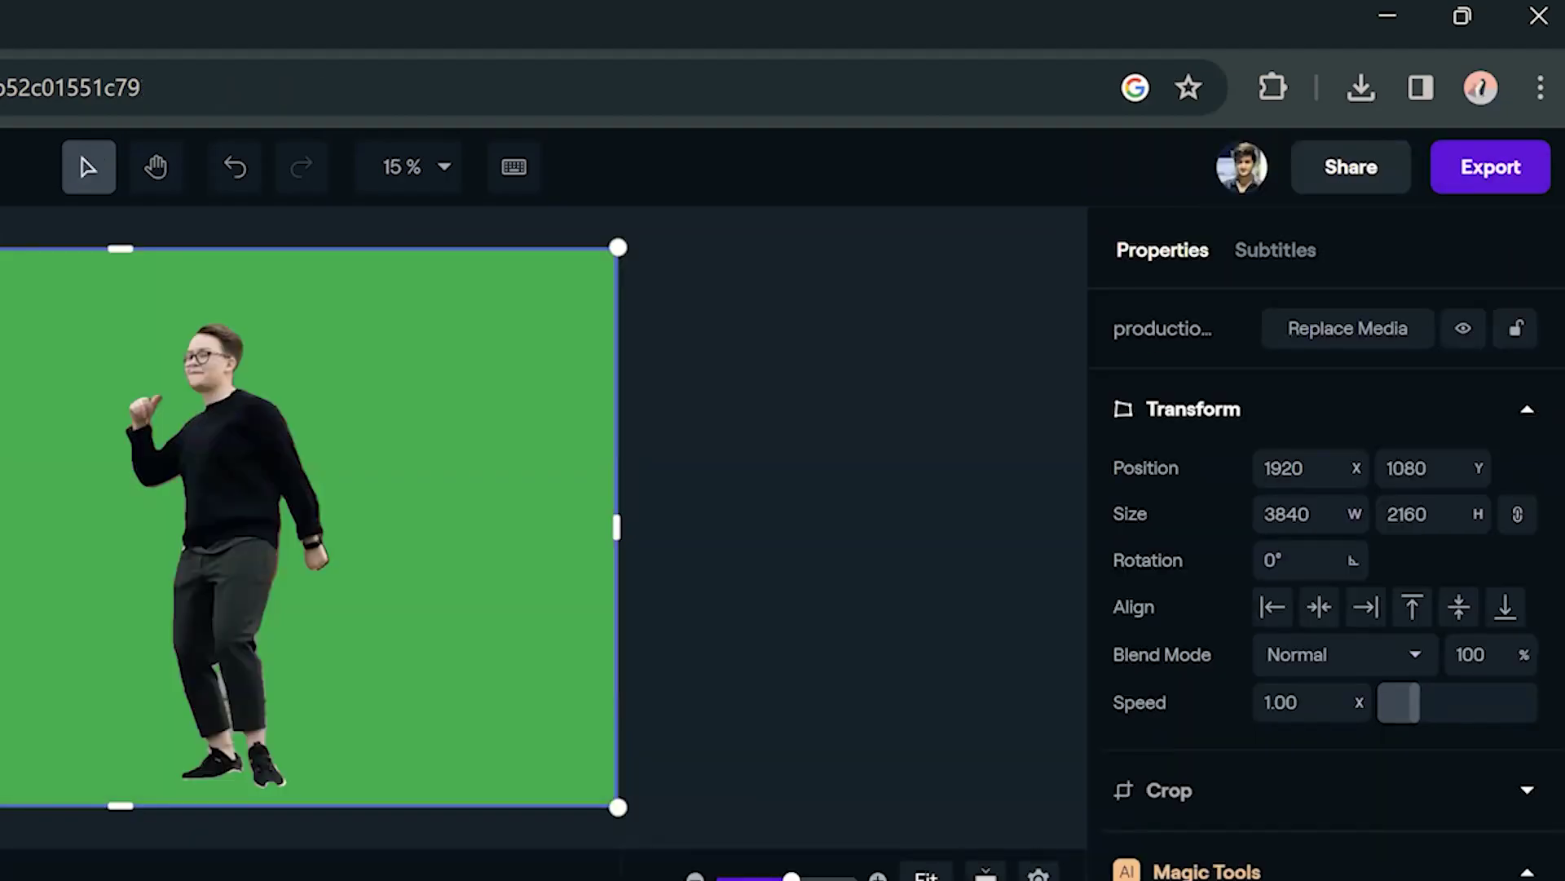
pyautogui.click(1468, 171)
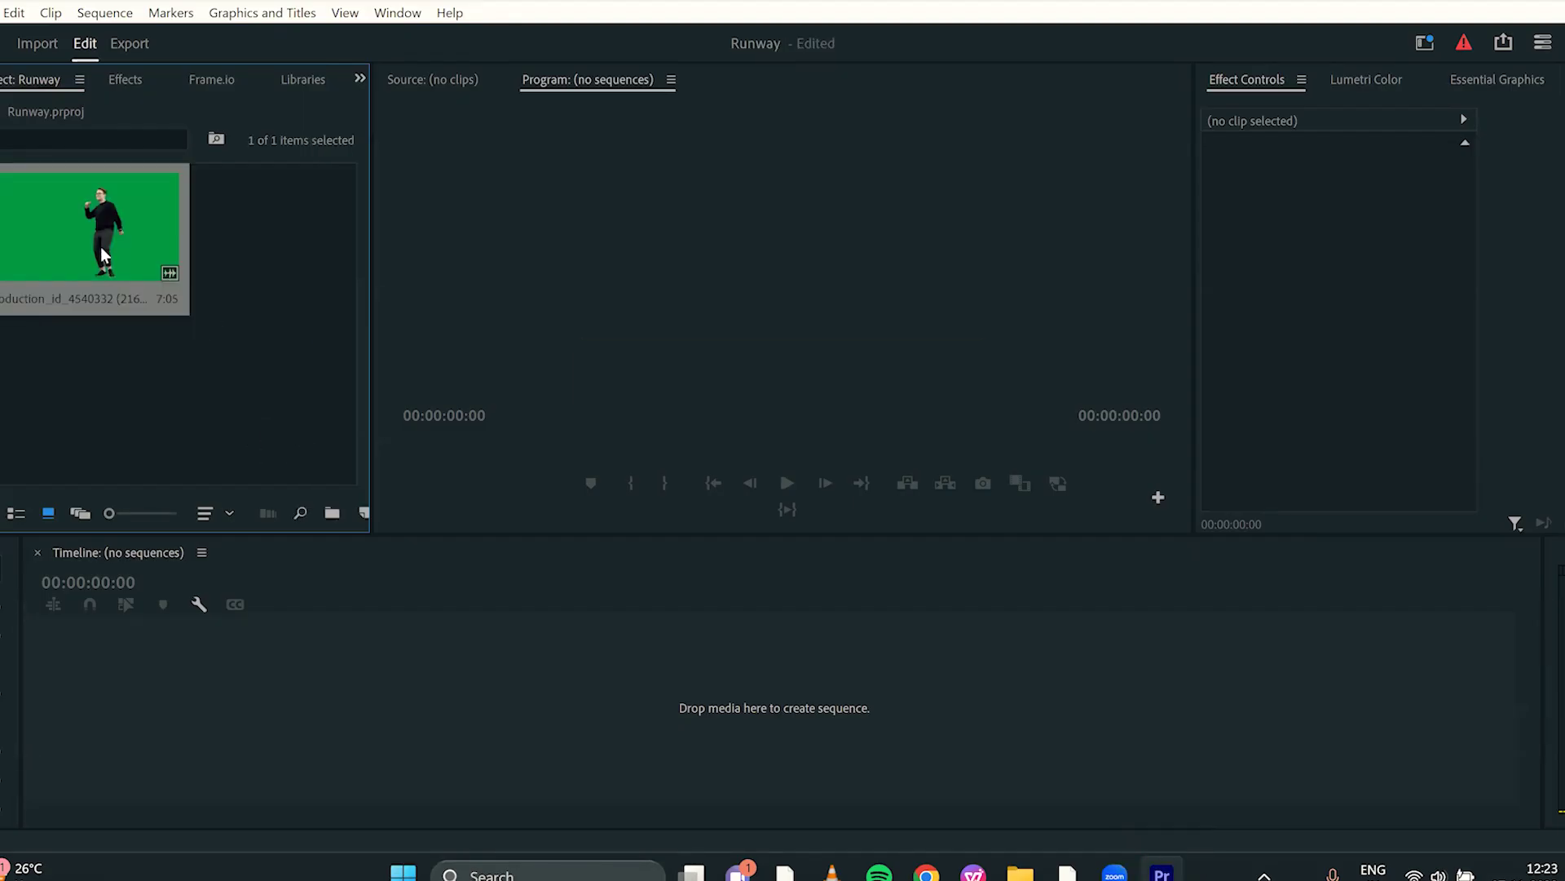
pyautogui.moveTo(103, 255); pyautogui.dragTo(462, 649)
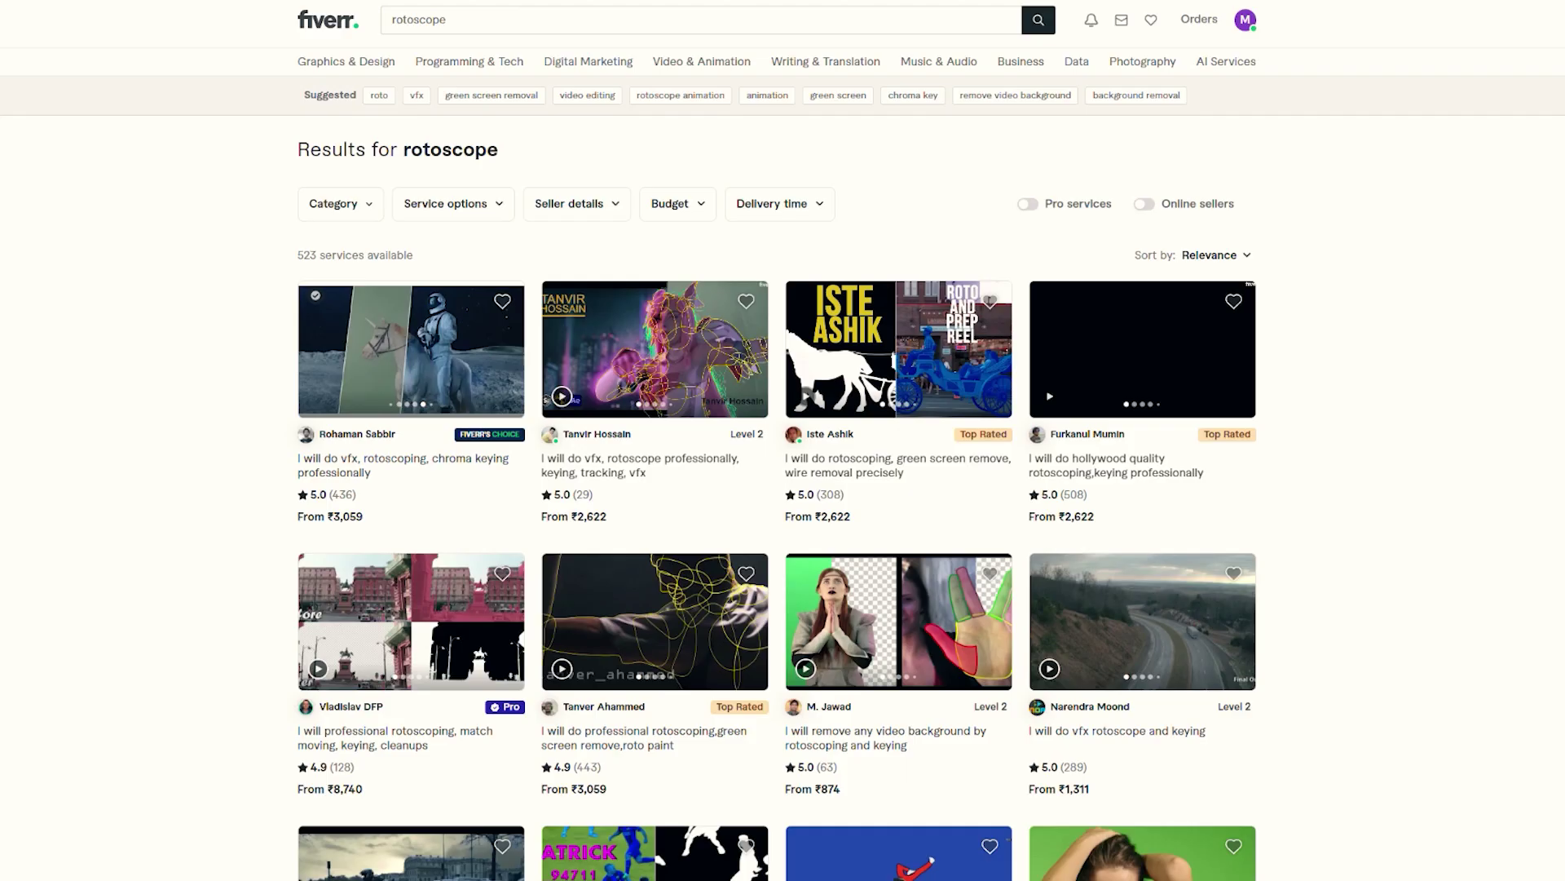
pyautogui.scroll(-4, 1545, 295)
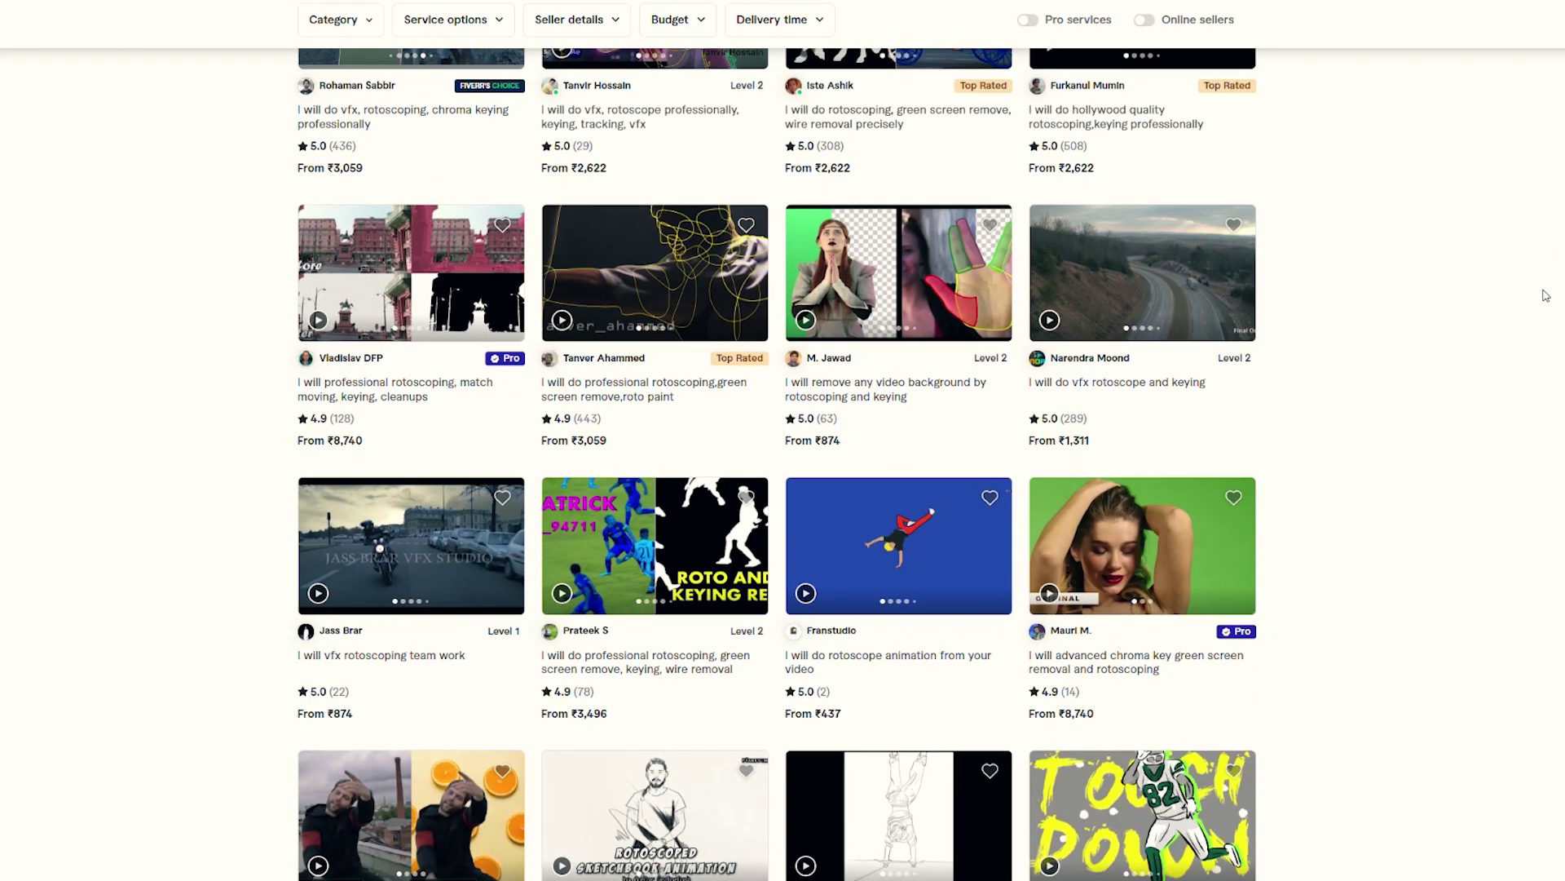
pyautogui.scroll(-2, 1546, 295)
pyautogui.scroll(-3, 1546, 295)
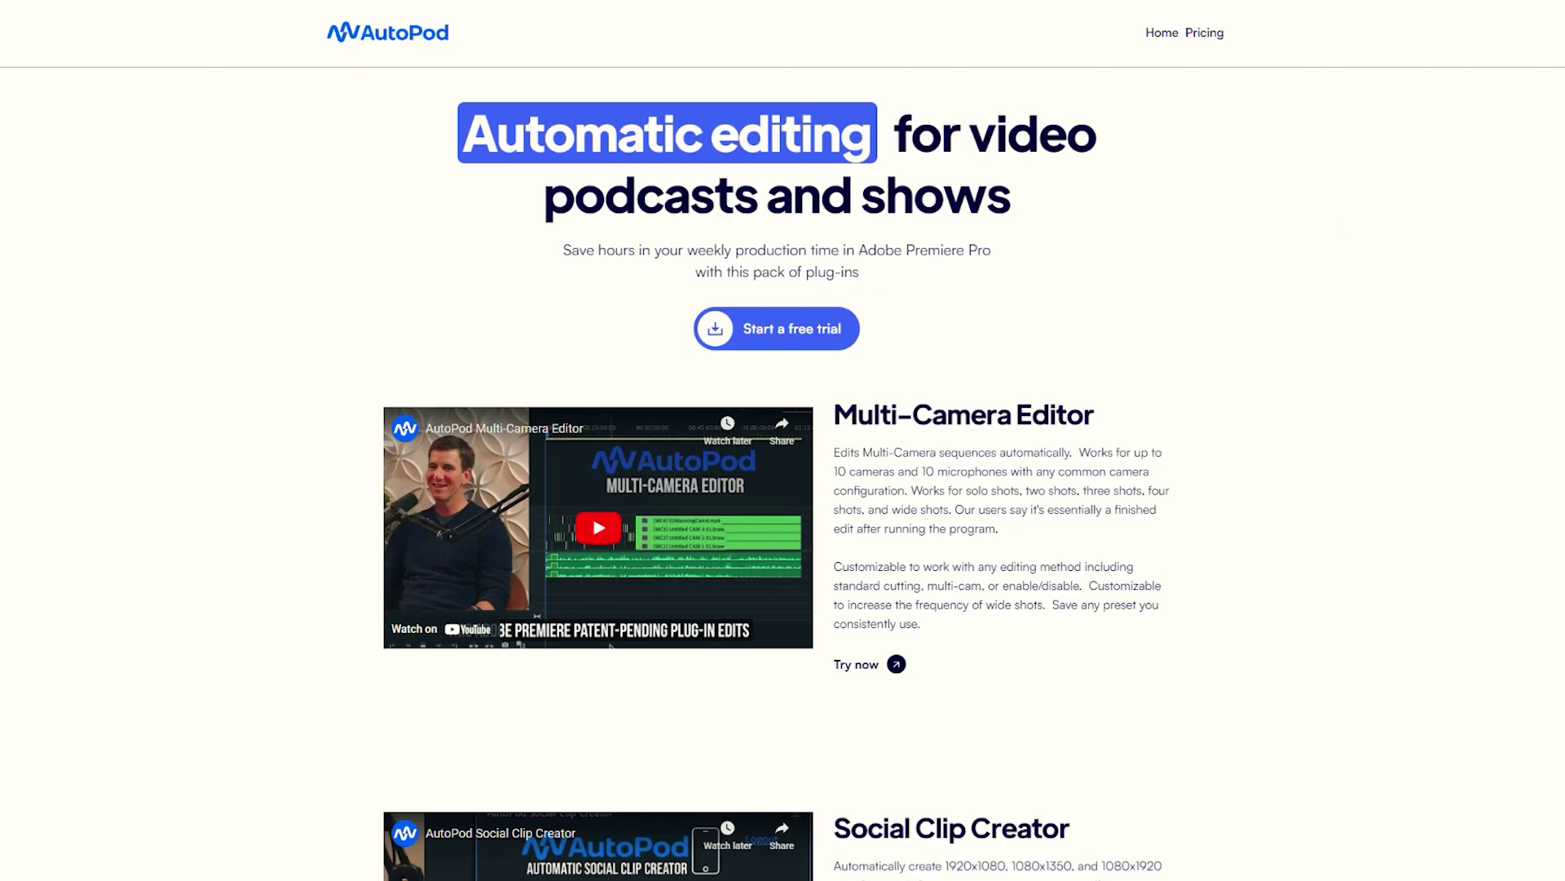
pyautogui.scroll(-8, 774, 473)
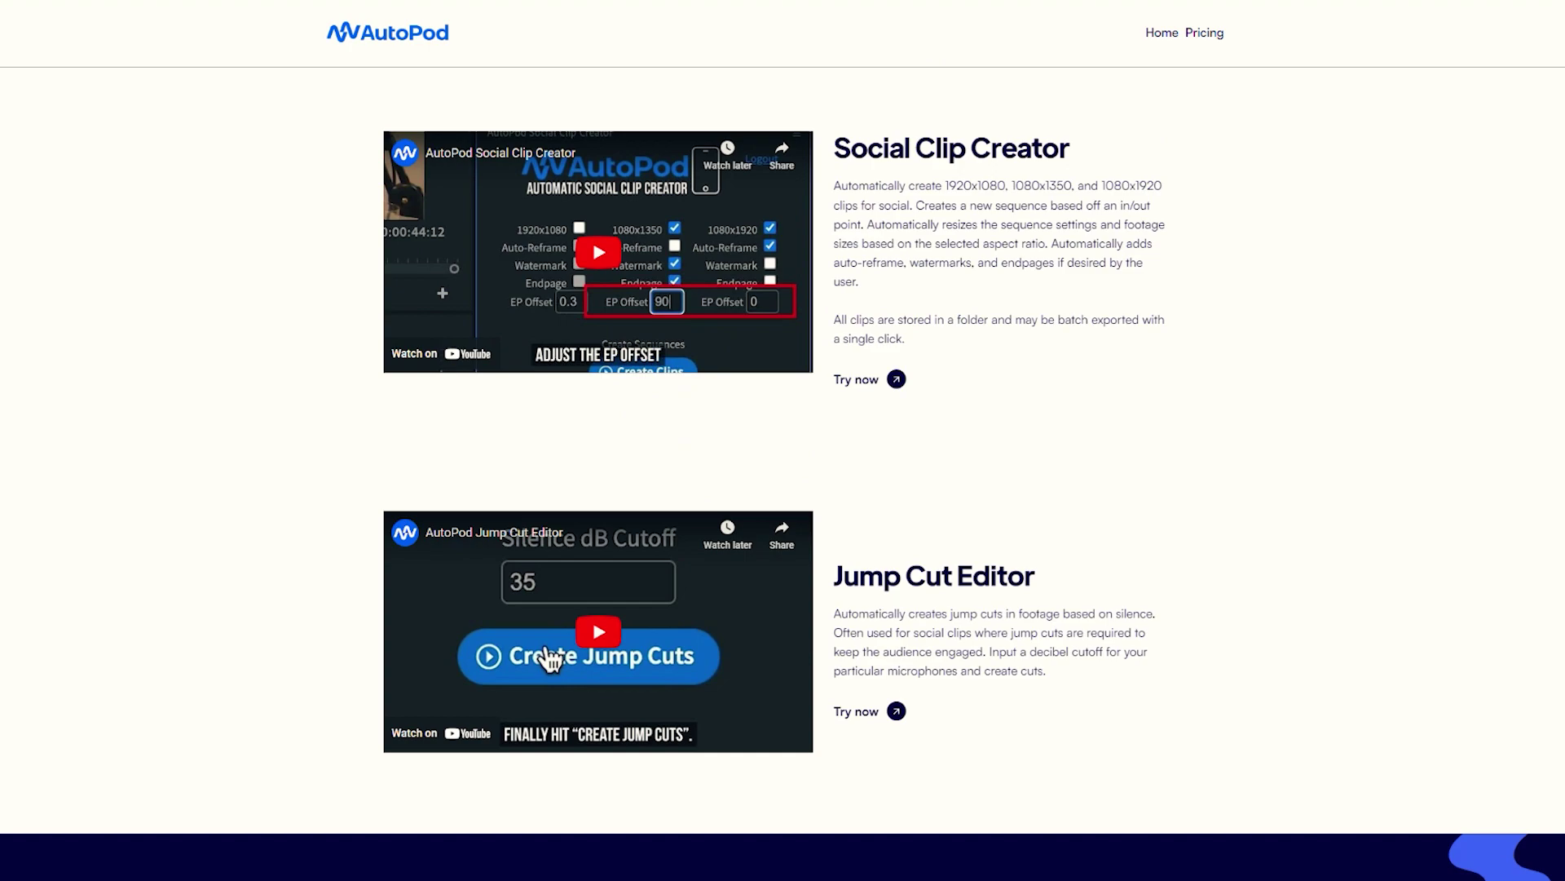
pyautogui.scroll(-8, 782, 440)
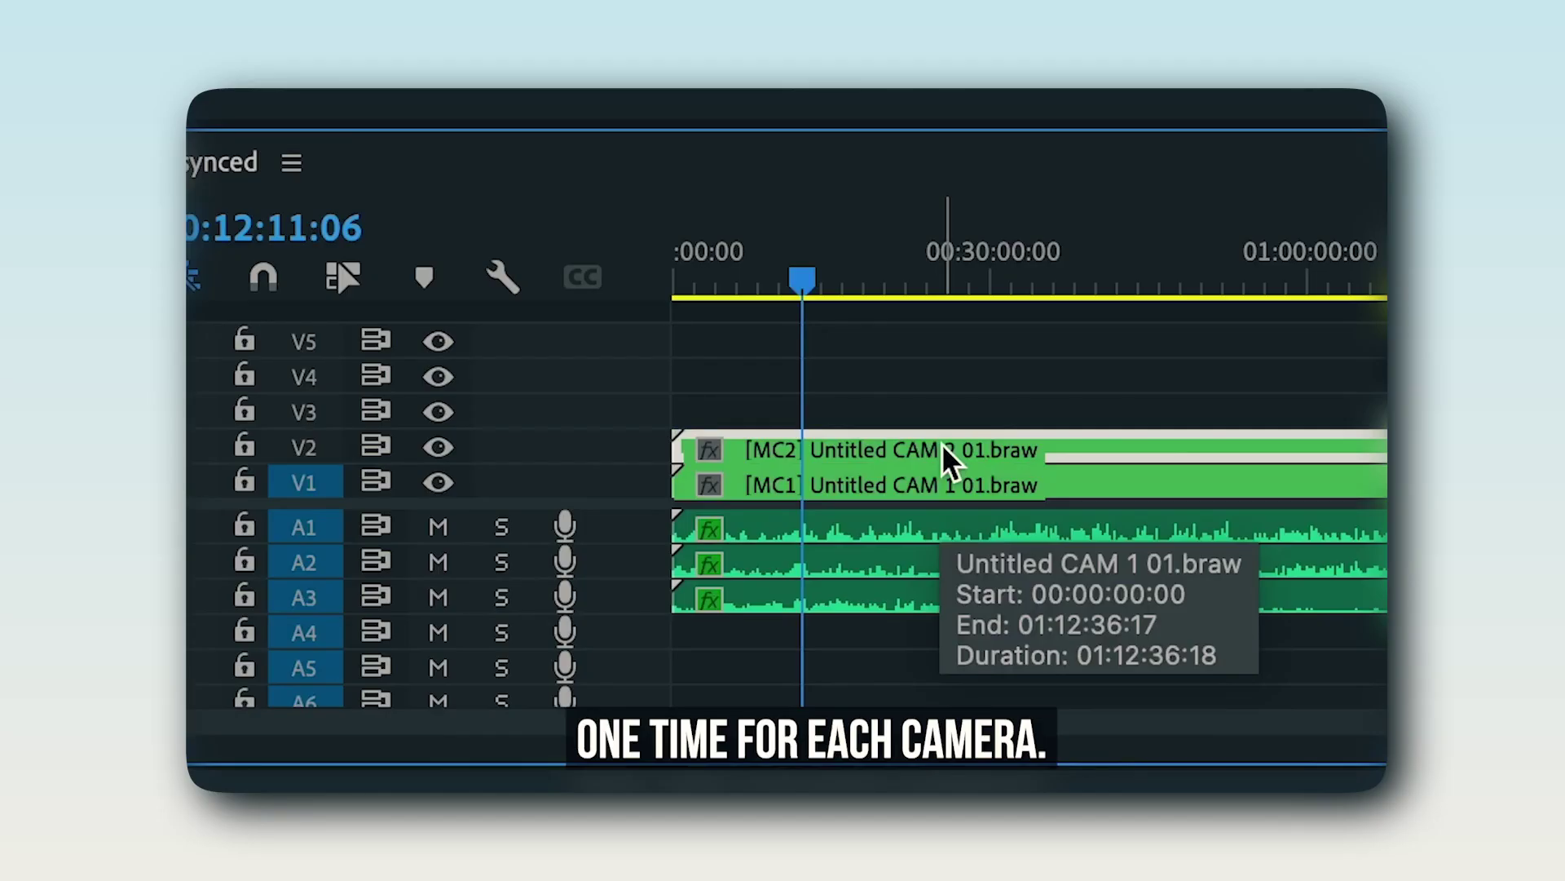
# Stack the multicam clip, set AutoPod to 3 speakers and 4 cameras, and name the speakers
pyautogui.moveTo(942, 443); pyautogui.dragTo(941, 409)
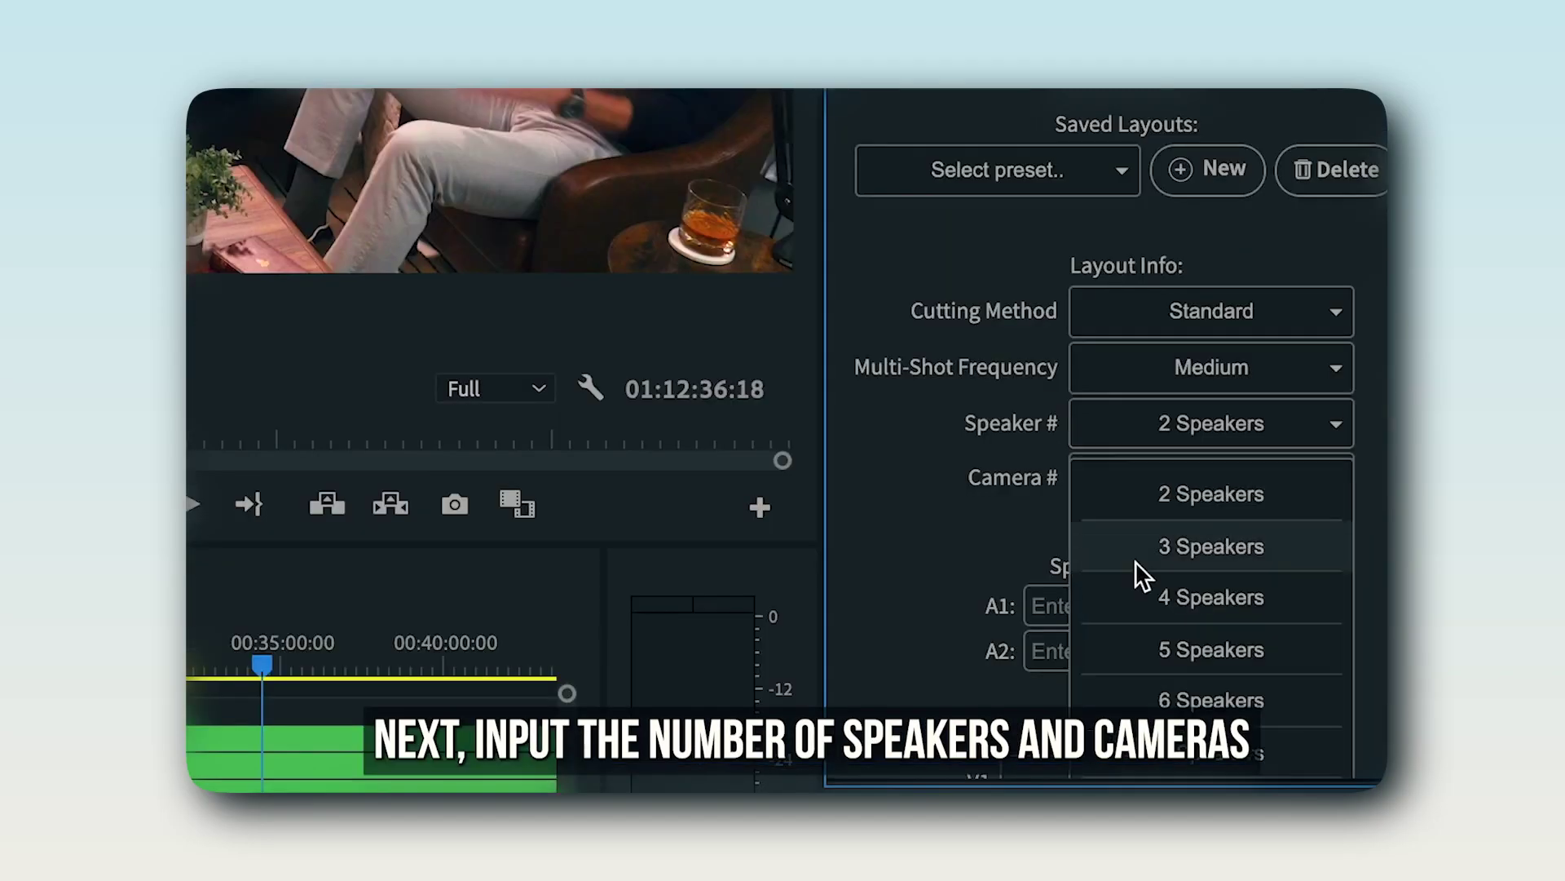
pyautogui.click(1135, 552)
pyautogui.click(1206, 475)
pyautogui.click(1196, 663)
pyautogui.scroll(-1, 1141, 571)
pyautogui.click(1132, 521)
pyautogui.write('H')
pyautogui.click(1102, 607)
pyautogui.write('Eli')
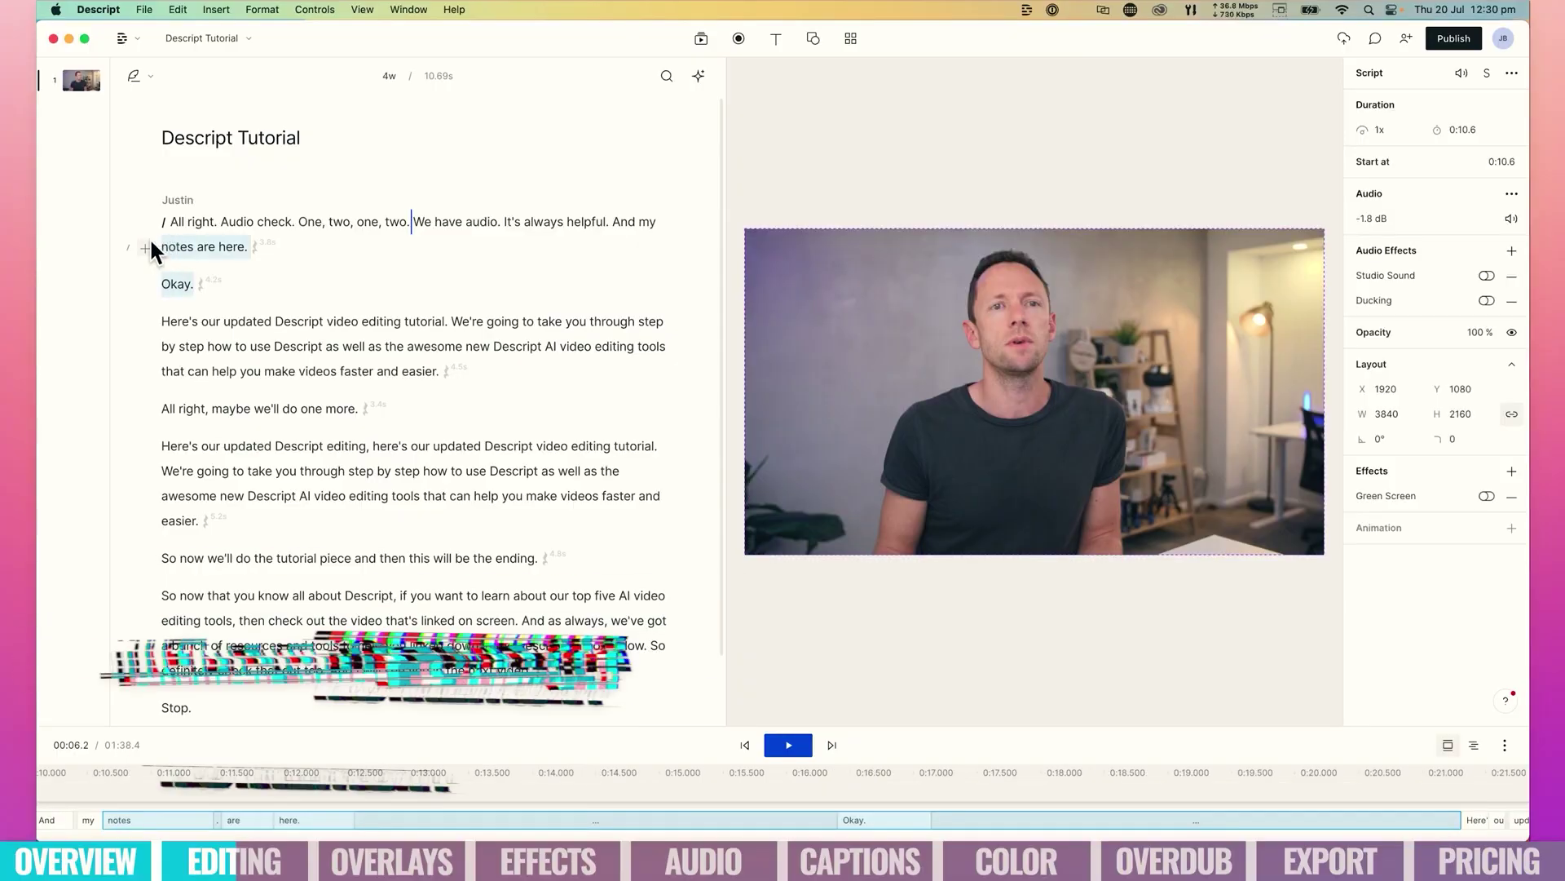
# Select and delete the opening audio-check lines in the Descript transcript
pyautogui.moveTo(150, 242); pyautogui.dragTo(139, 225)
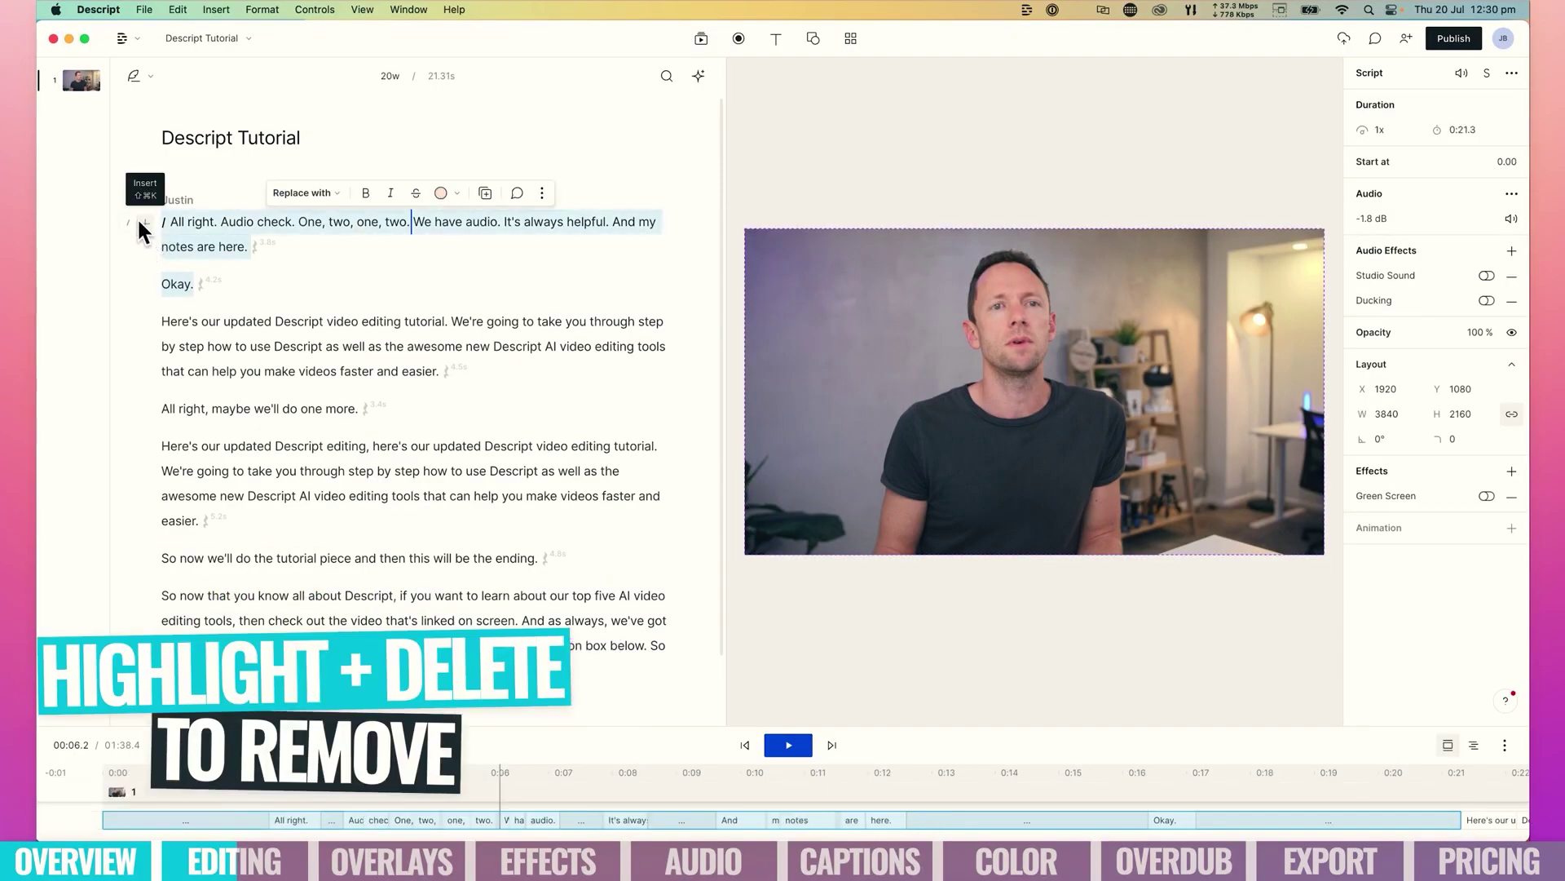
pyautogui.press('BackSpace')
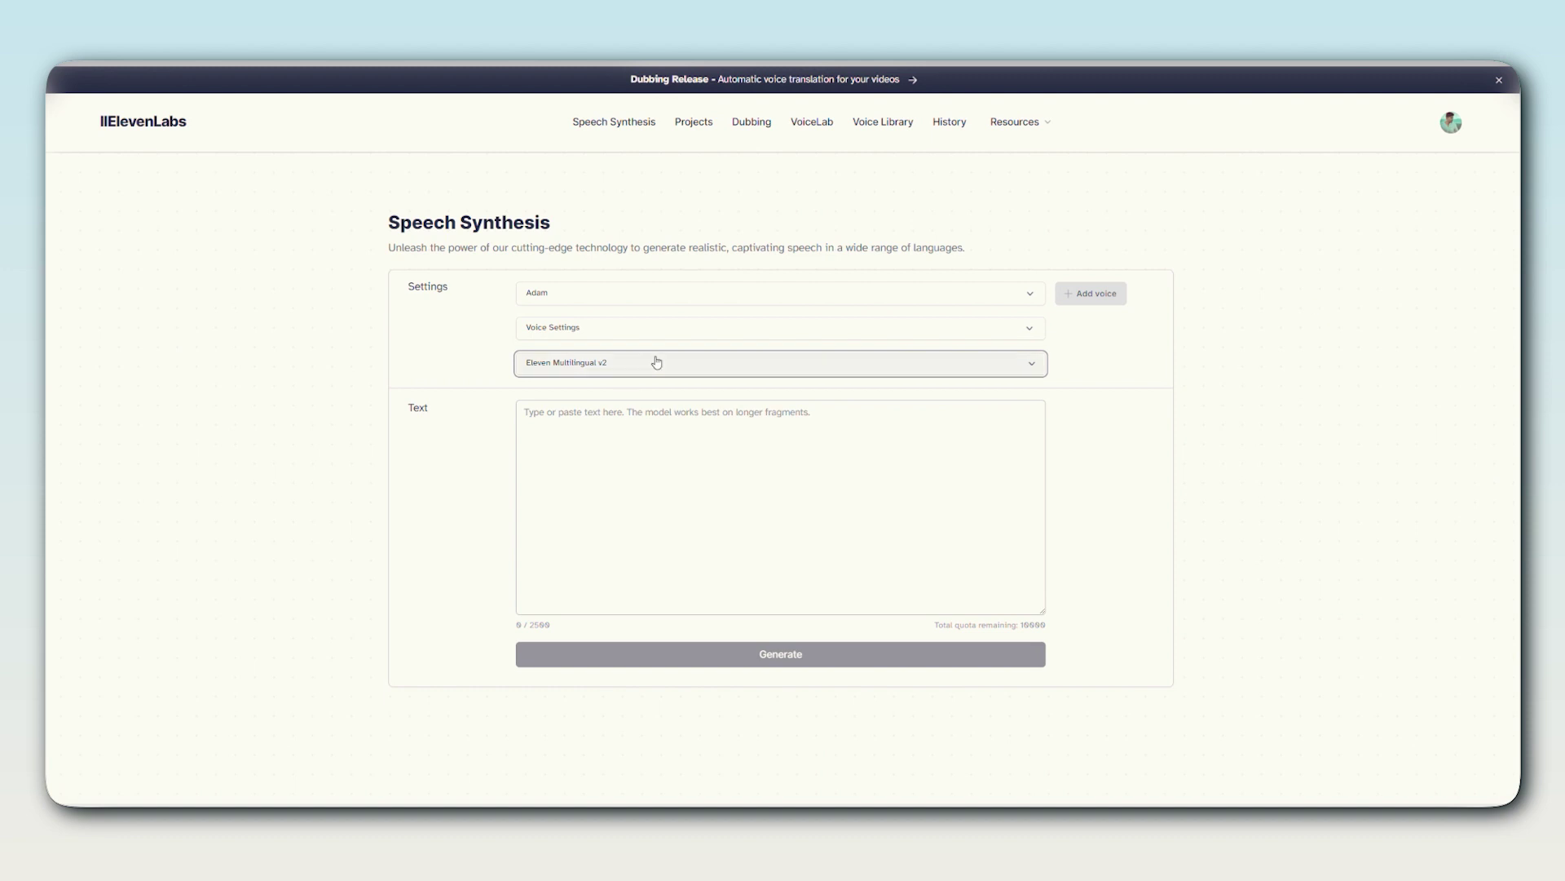
# Switch the speech model to Eleven Multilingual v1, then reopen and dismiss the model list
pyautogui.click(656, 362)
pyautogui.click(701, 407)
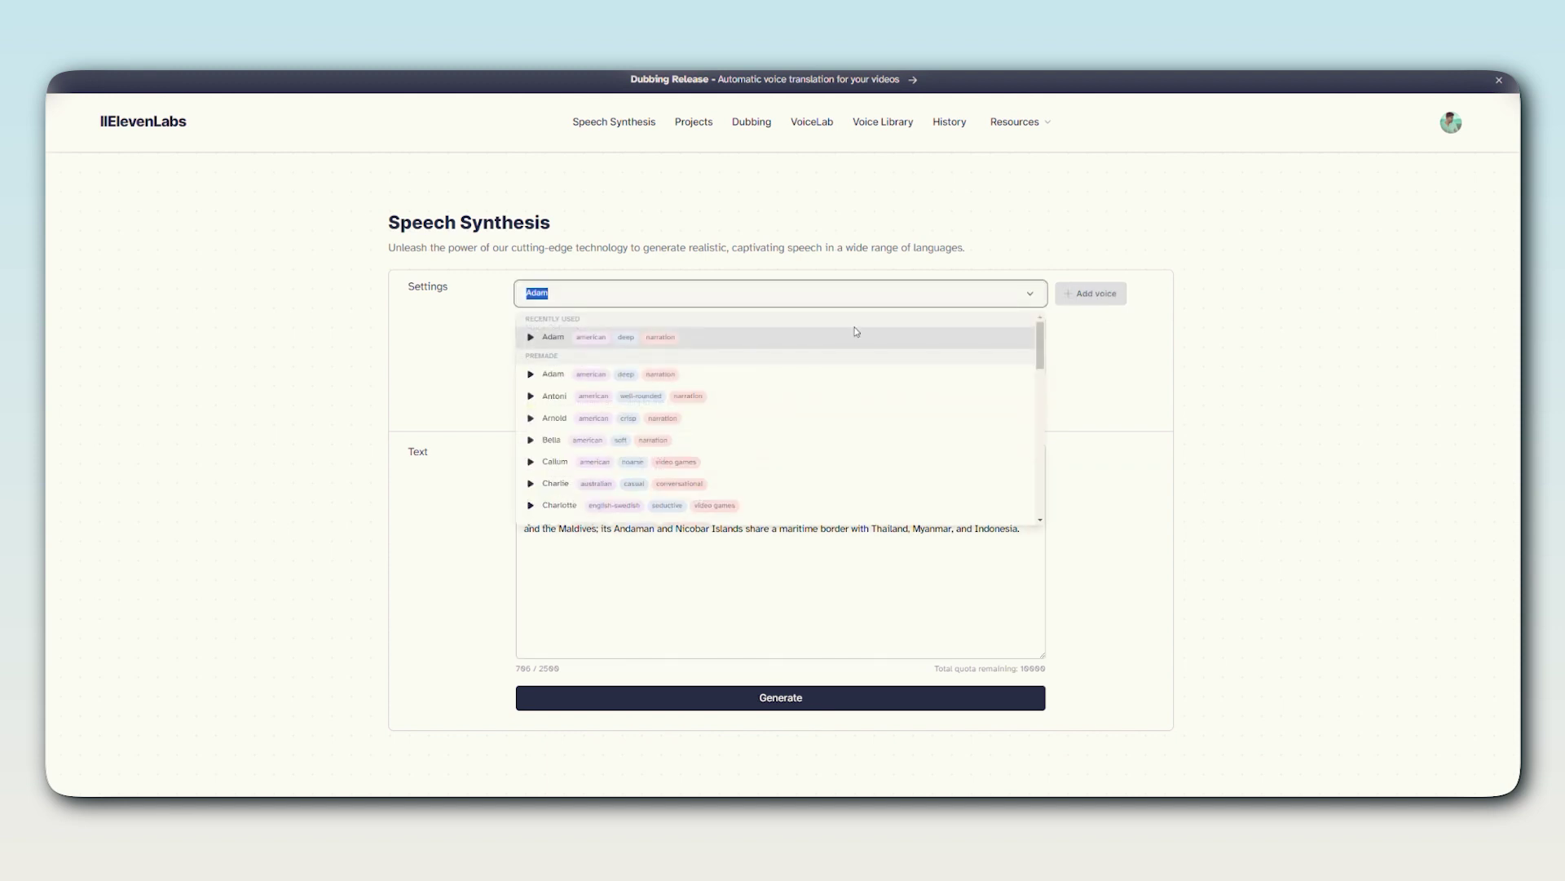
pyautogui.click(618, 374)
pyautogui.press('Escape')
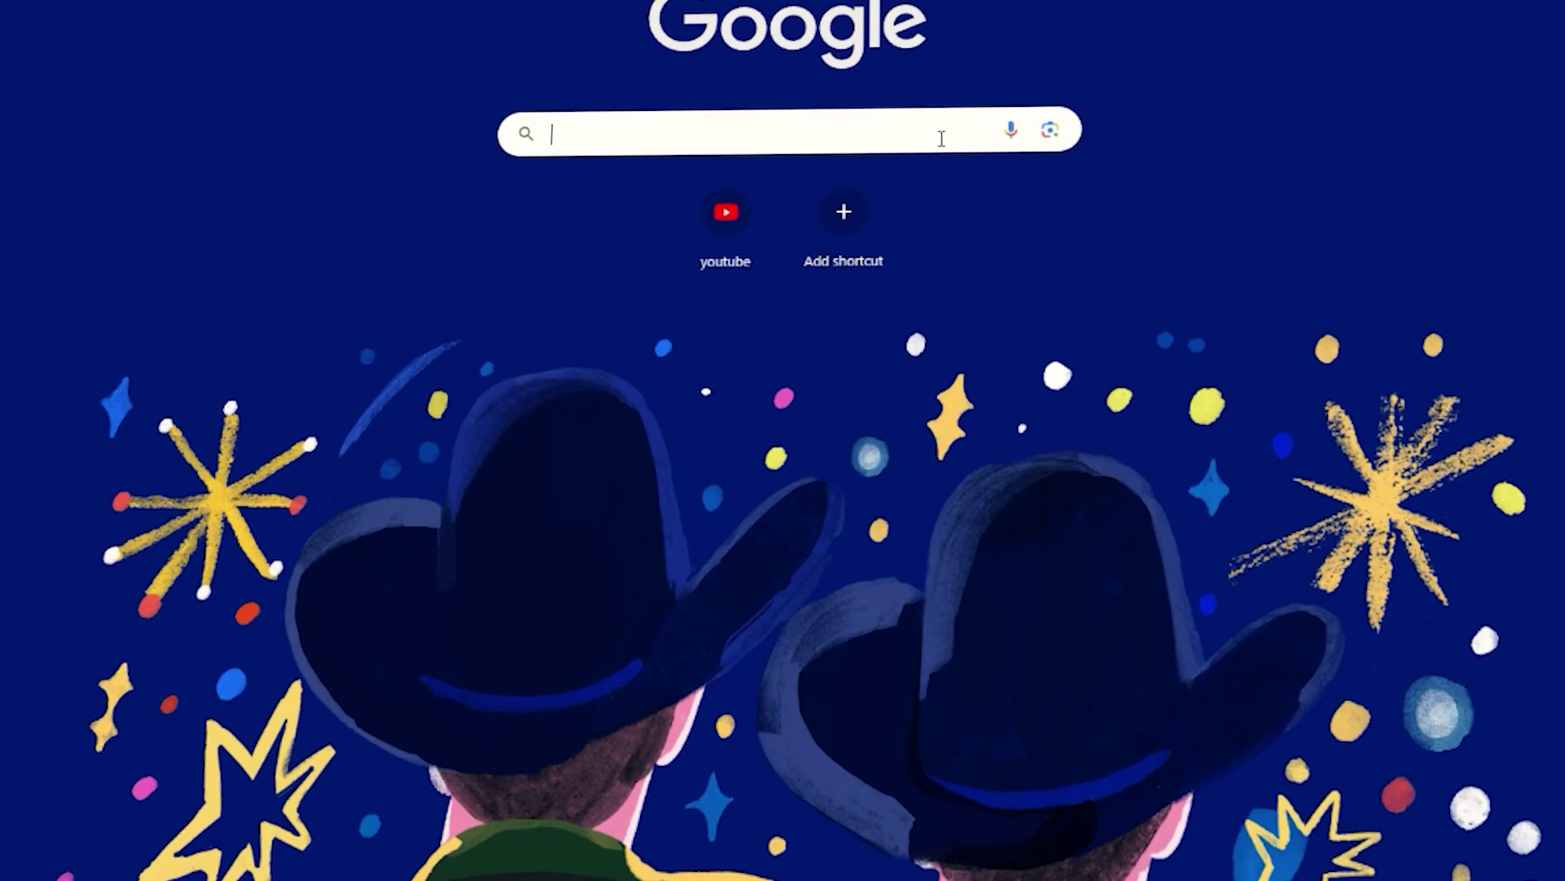
# Reach Adobe Podcast via search, set Enhance Speech strength to about 50%, and mark the suit lapel
pyautogui.write('podcast.adobe')
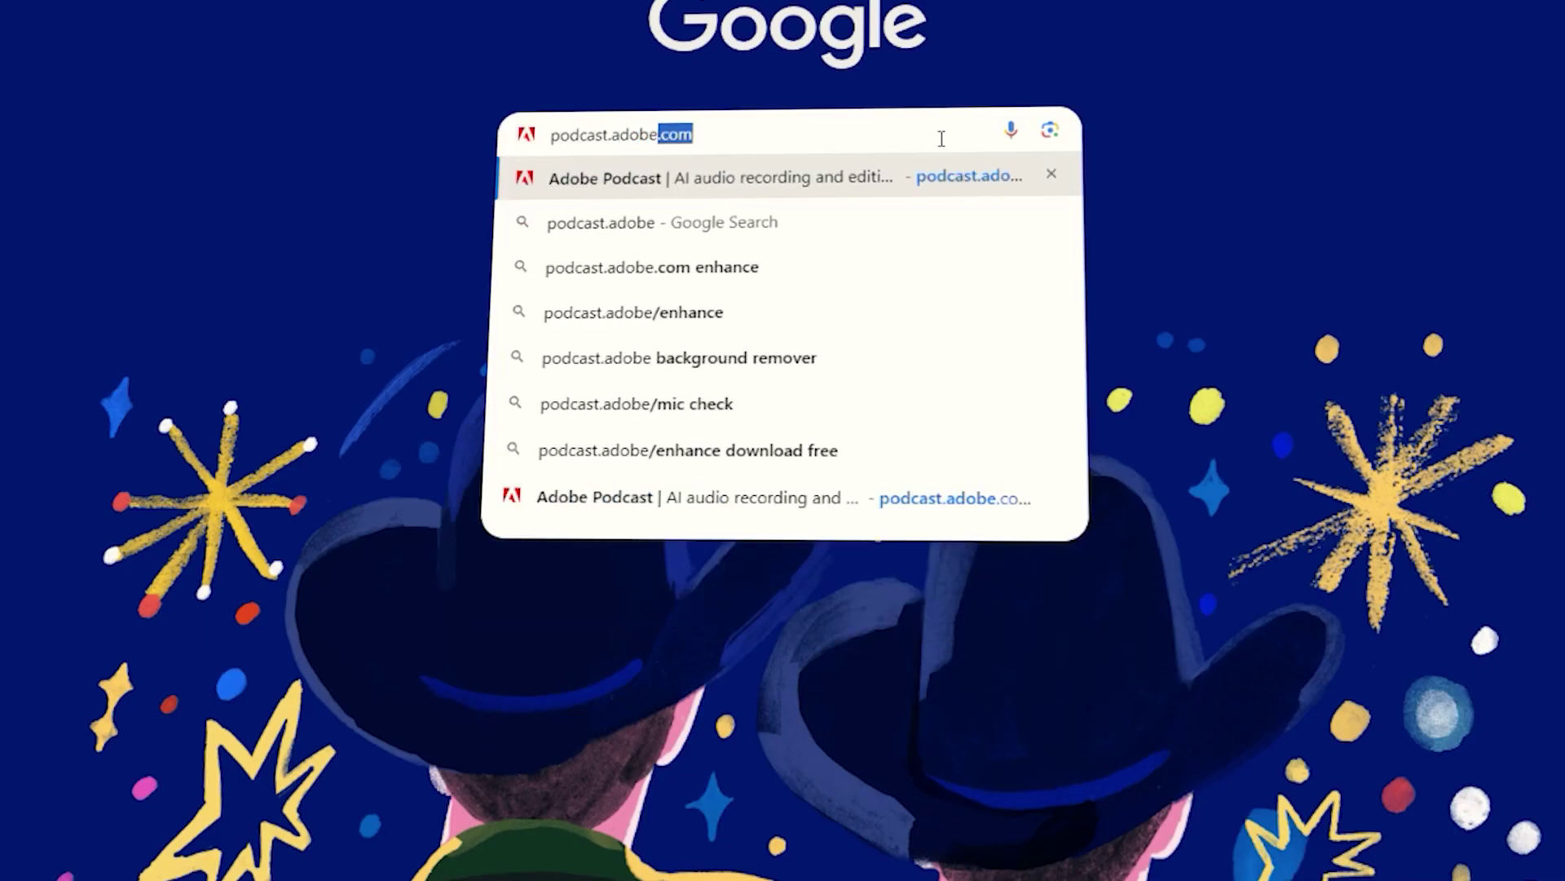
pyautogui.press('Return')
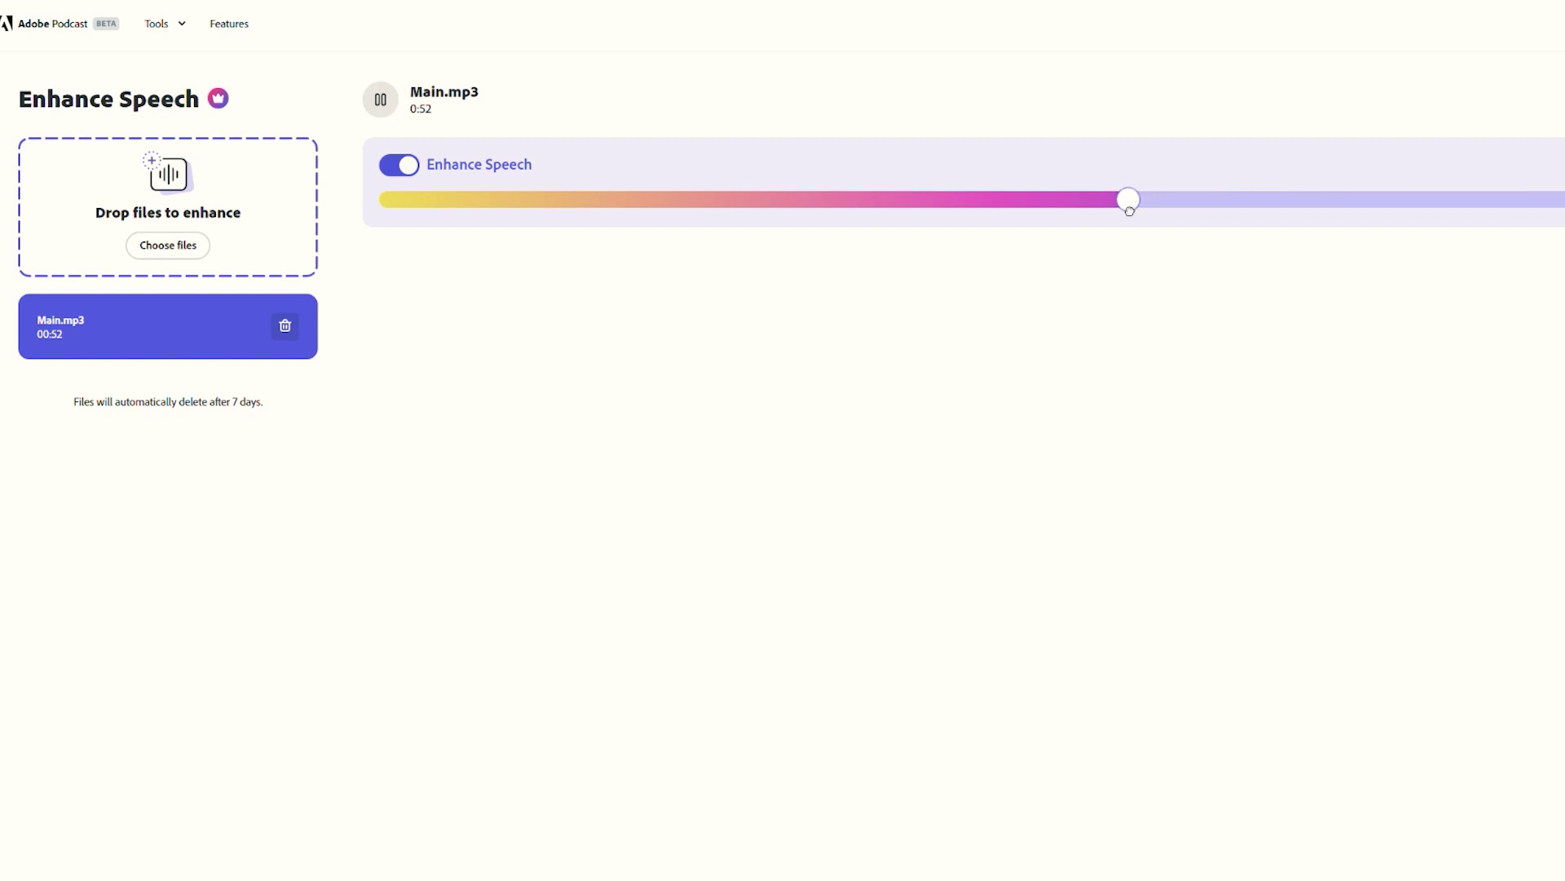
pyautogui.moveTo(1130, 211); pyautogui.dragTo(1038, 199)
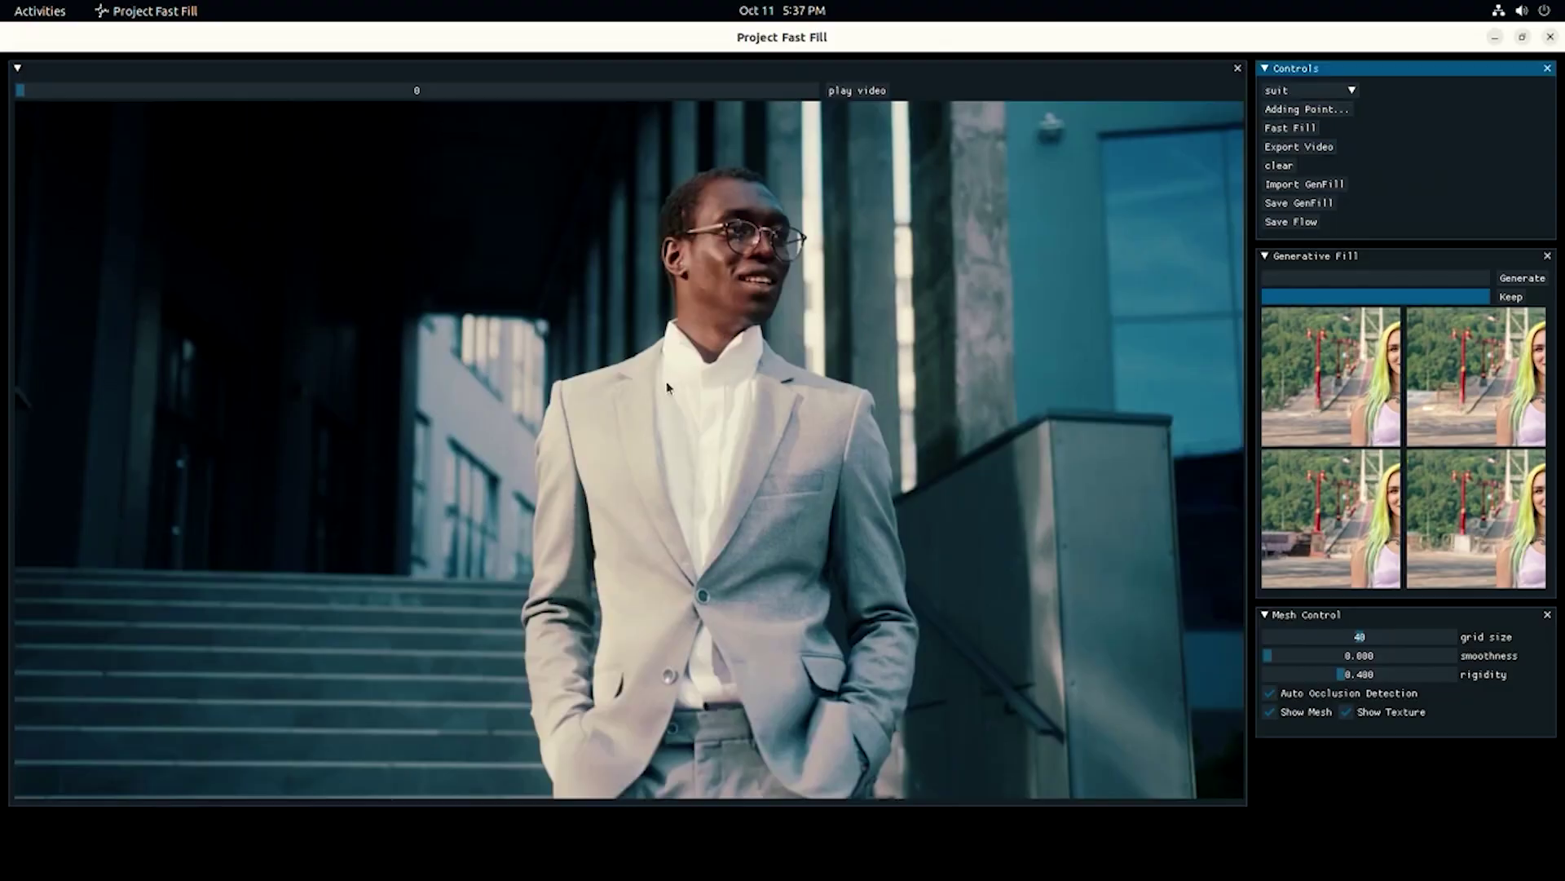
pyautogui.moveTo(665, 352); pyautogui.dragTo(669, 492)
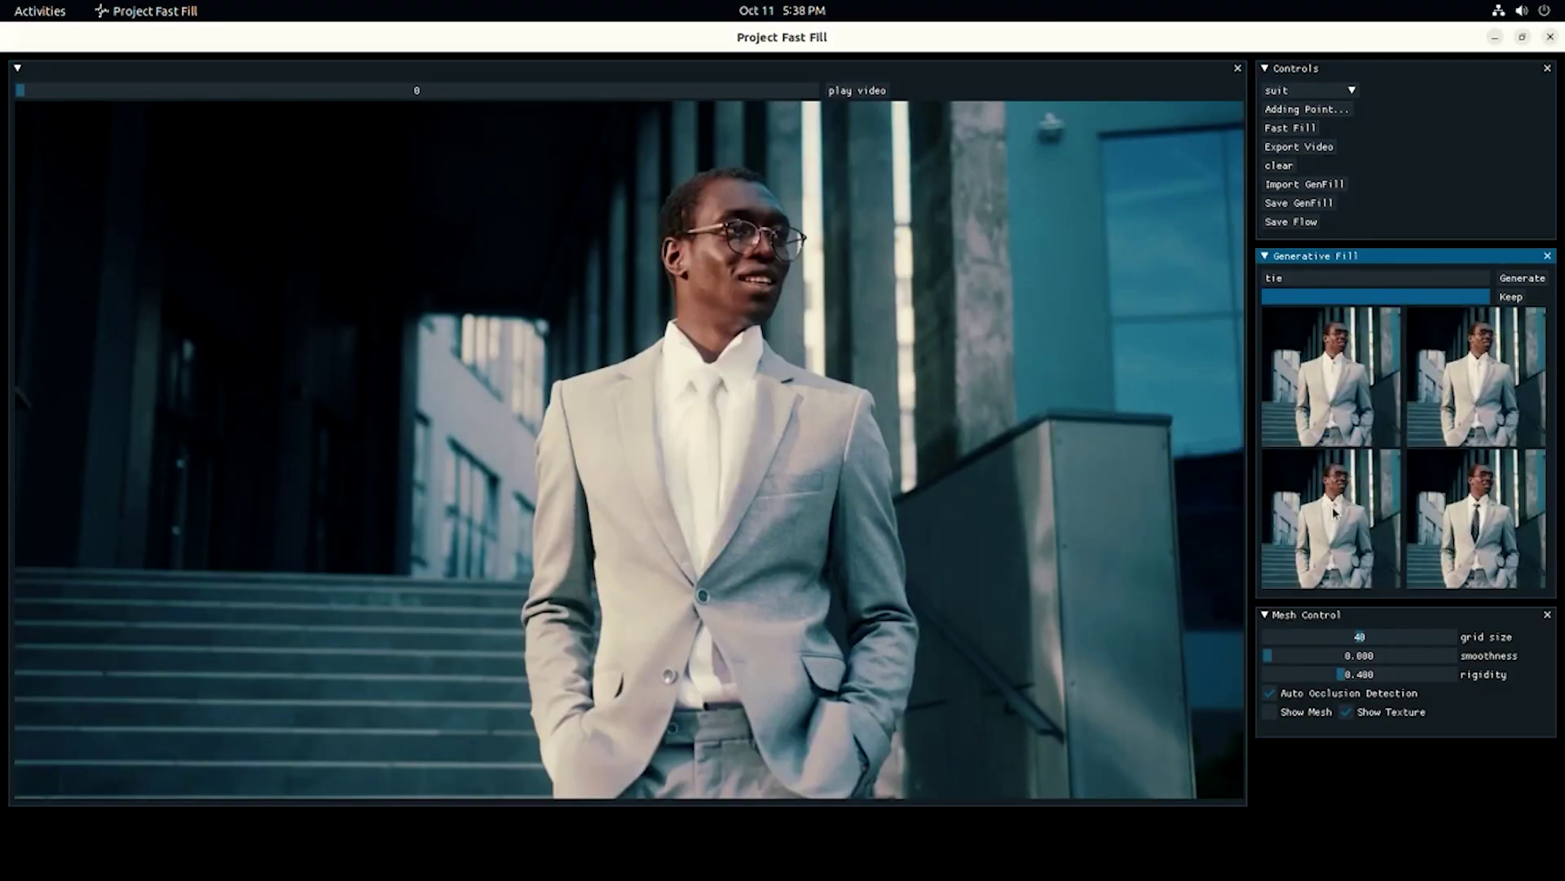